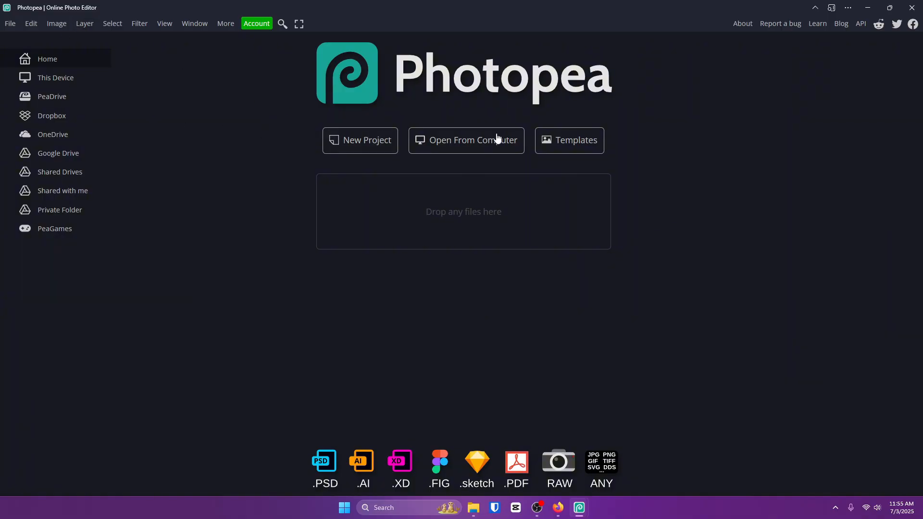
Create a new project named FPS Thumbnail from the Youtube Thumbnail preset at 1280 x 720 px
click(365, 150)
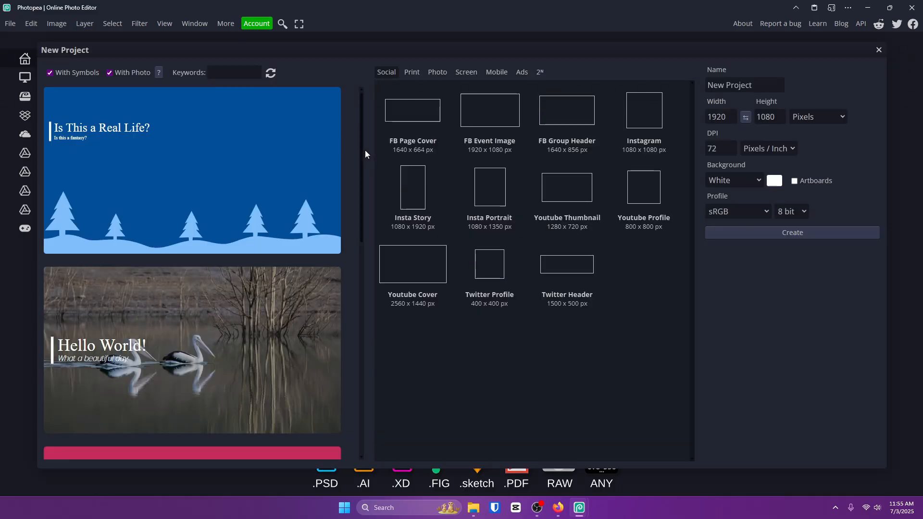
click(576, 214)
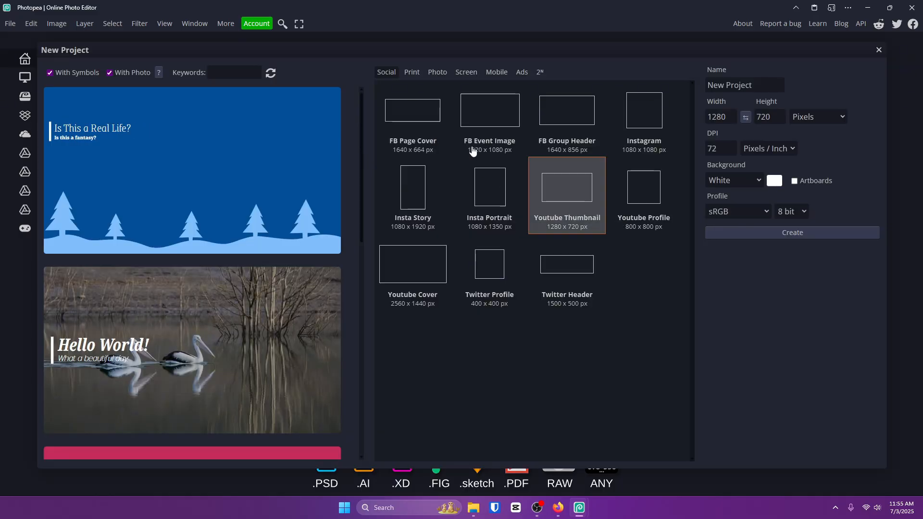
click(731, 113)
drag(731, 111, 680, 118)
drag(766, 117, 757, 117)
drag(755, 86, 547, 86)
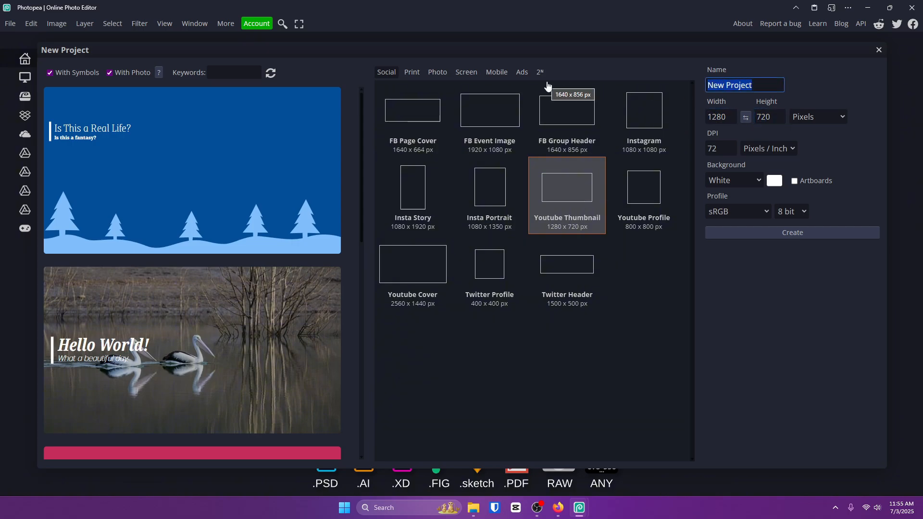
text(F)
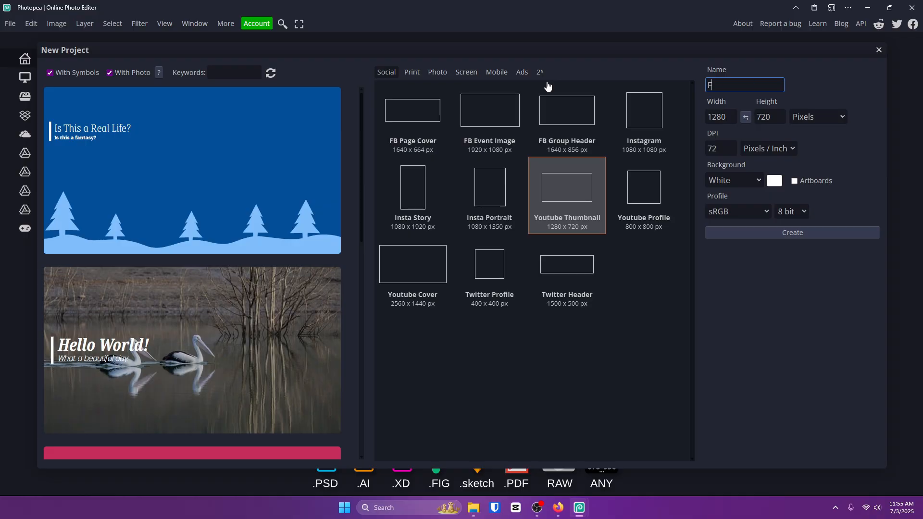
text(PS Thumbnao)
click(835, 230)
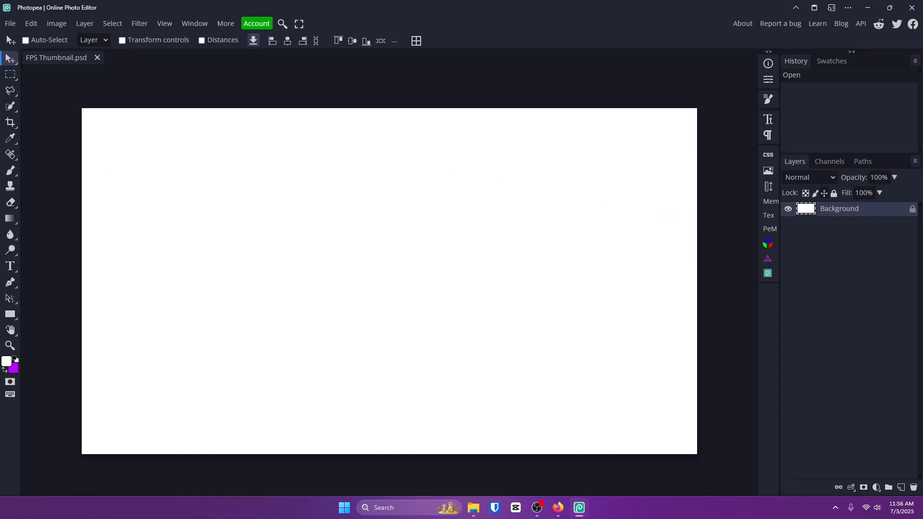
Copy the Games Atlas Nuketown street image from the Google Images results in Firefox and paste it into the Photopea project
drag(247, 193, 255, 72)
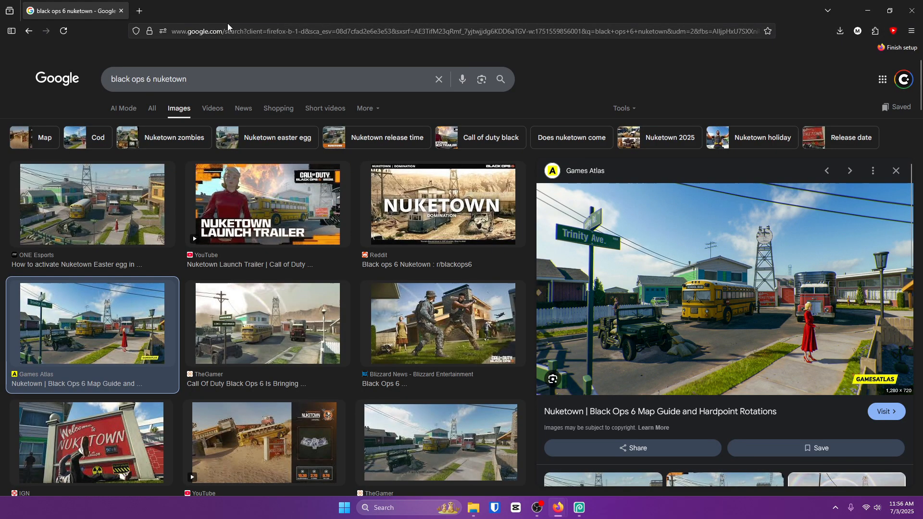
scroll(267, 216, down, 2)
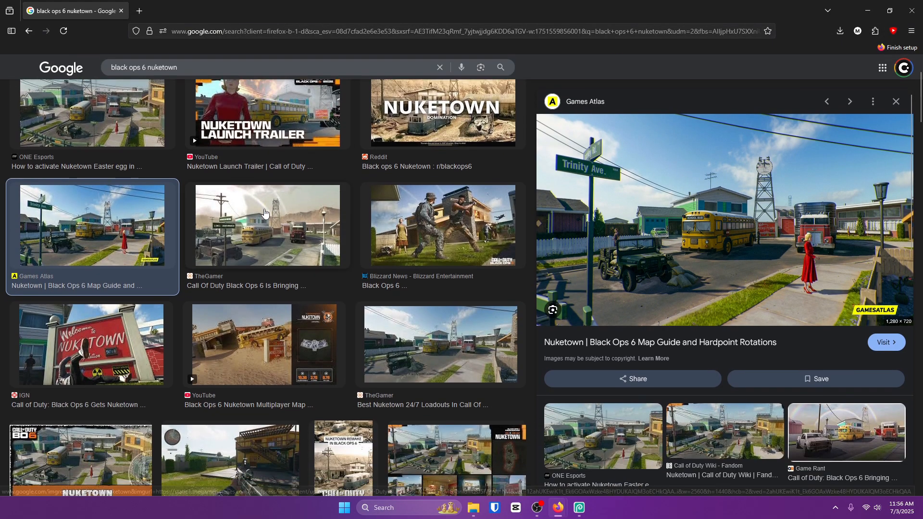
scroll(267, 216, up, 3)
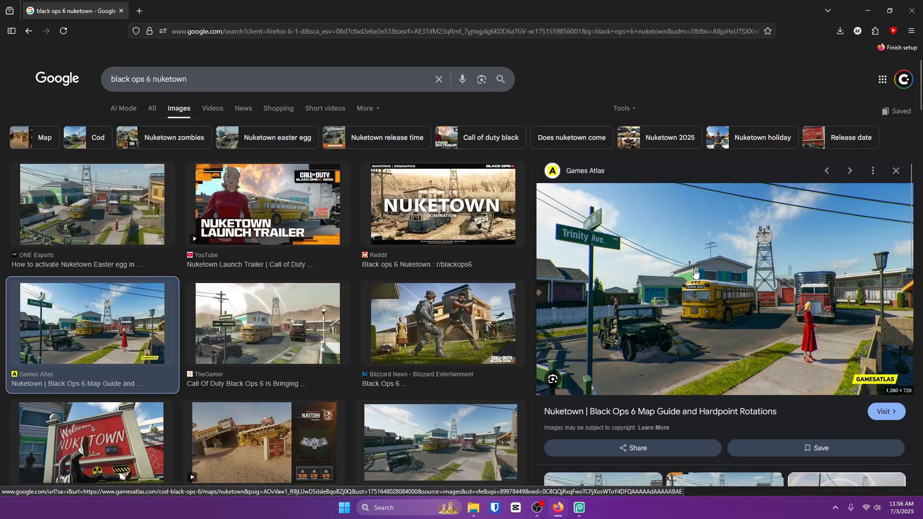
right_click(671, 248)
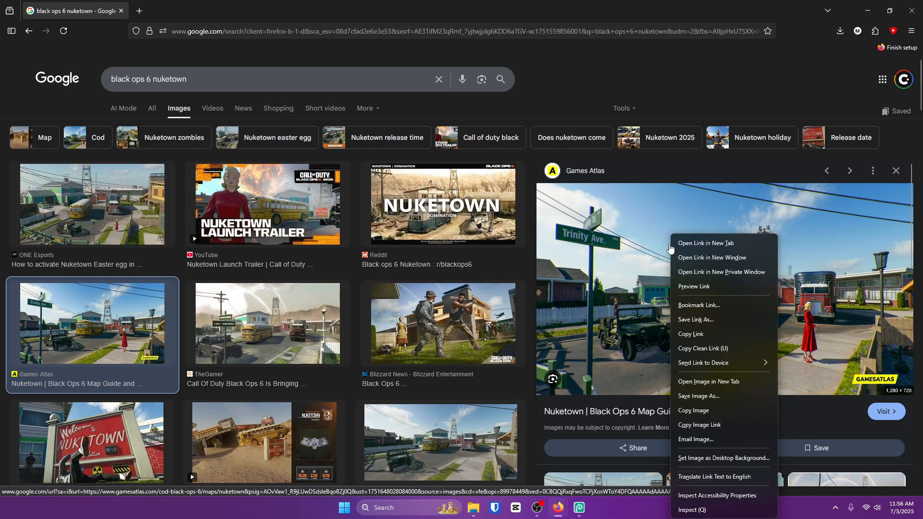
click(711, 411)
key(alt+Tab)
click(264, 212)
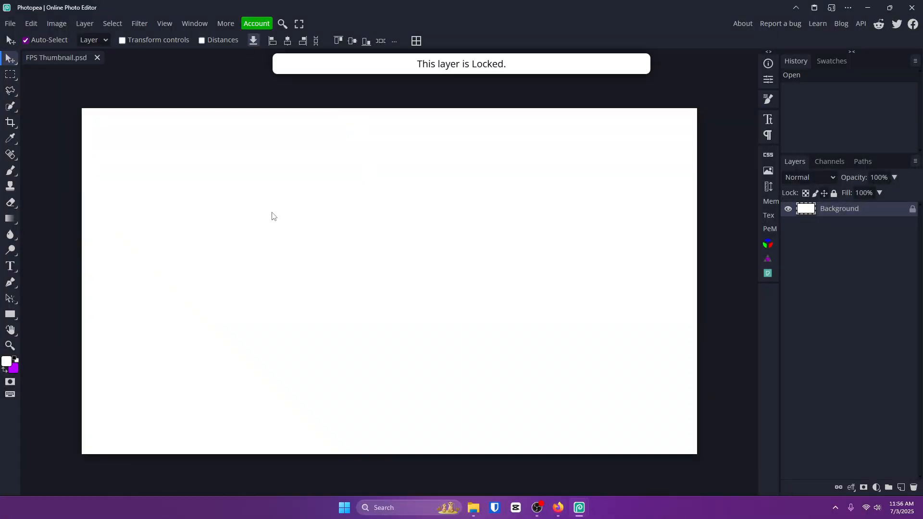
key(ctrl+v)
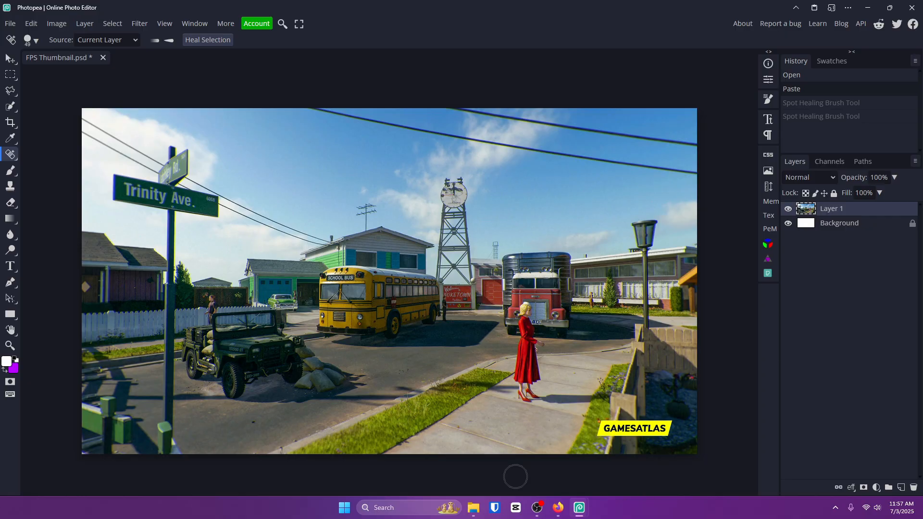
Remove the GAMESATLAS watermark from the street image with a slightly smaller Spot Healing Brush
right_click(10, 155)
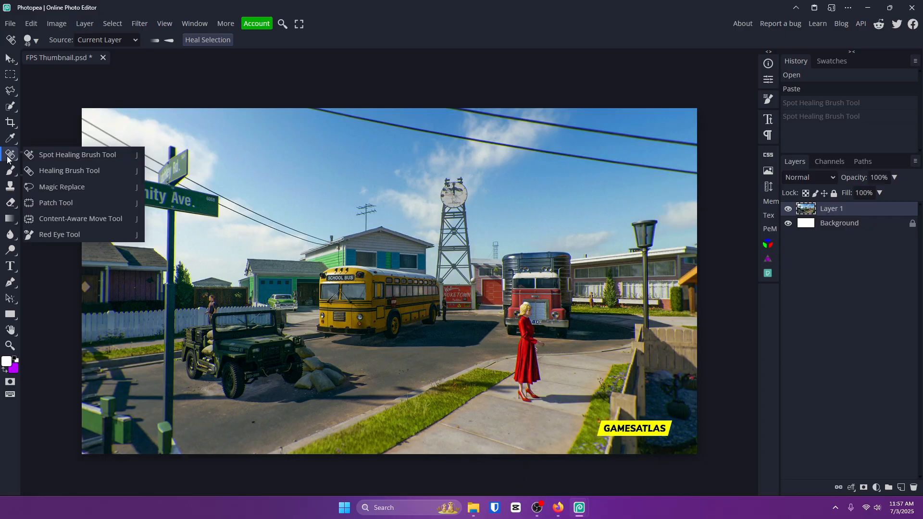
click(78, 156)
key(bracketleft)
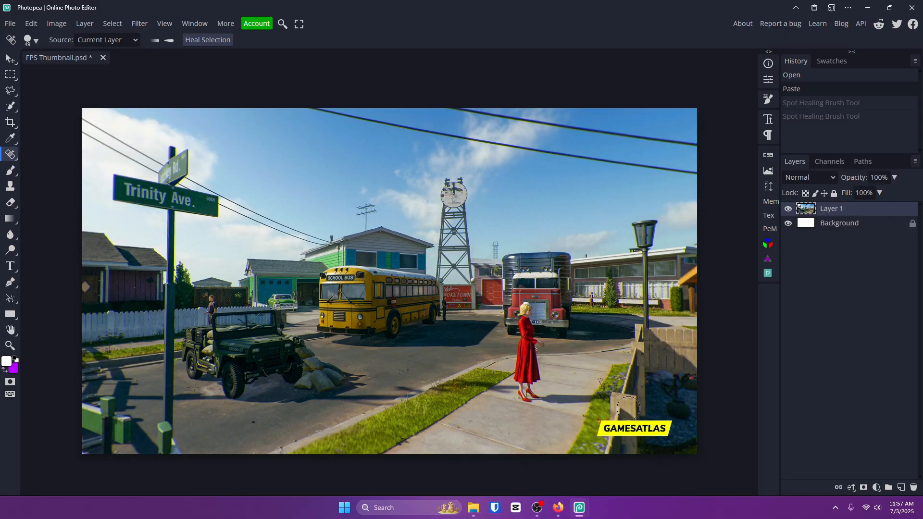
mouse_move(605, 425)
mouse_down()
mouse_move(669, 427)
mouse_move(601, 431)
mouse_up()
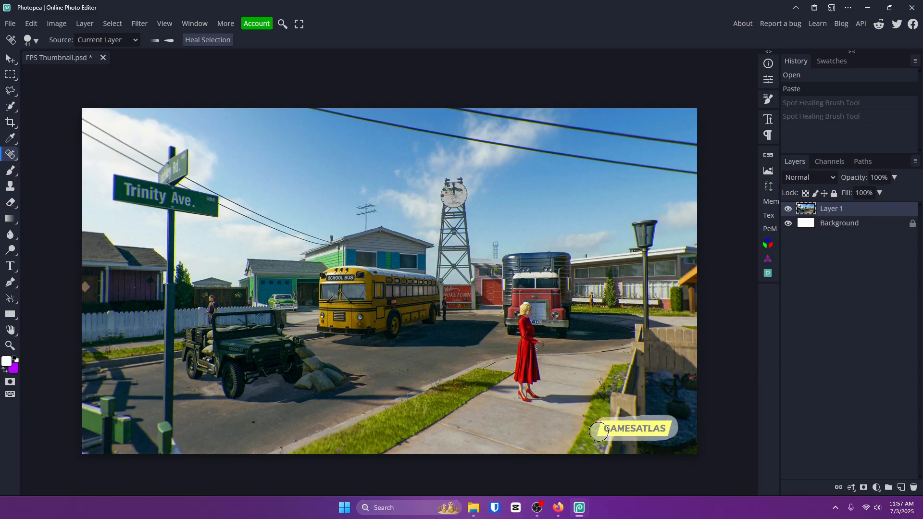
Try an extra healing stroke on the fence post where the watermark was, and undo it
mouse_move(599, 431)
mouse_down()
mouse_move(620, 435)
mouse_move(620, 422)
mouse_move(613, 439)
mouse_move(625, 418)
mouse_move(606, 450)
mouse_up()
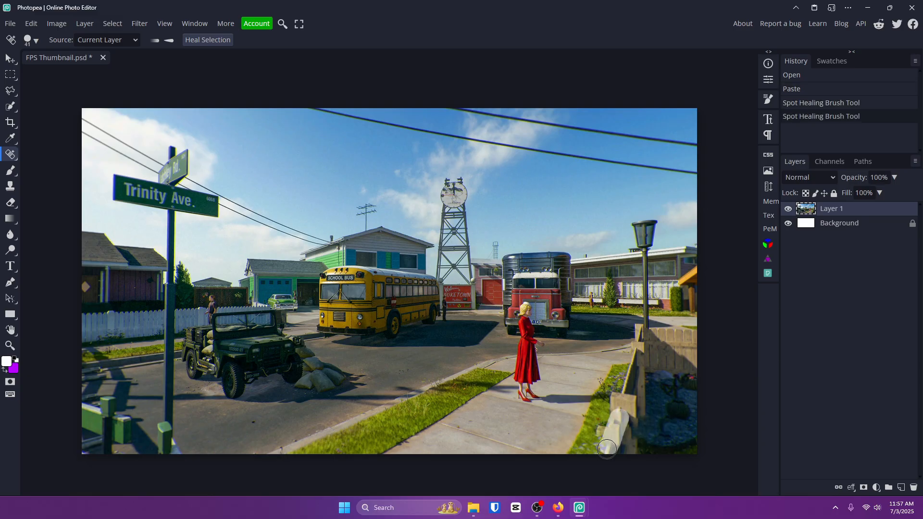
key(ctrl+z)
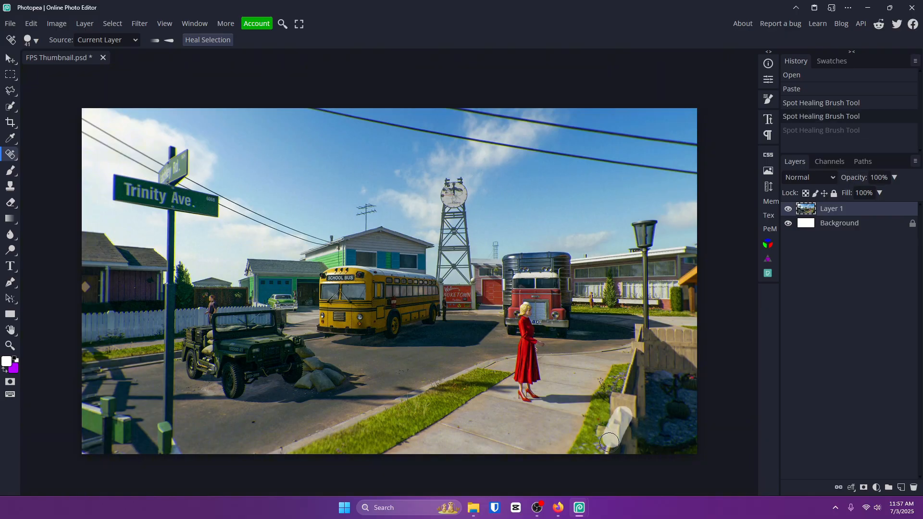
key(ctrl+shift+z)
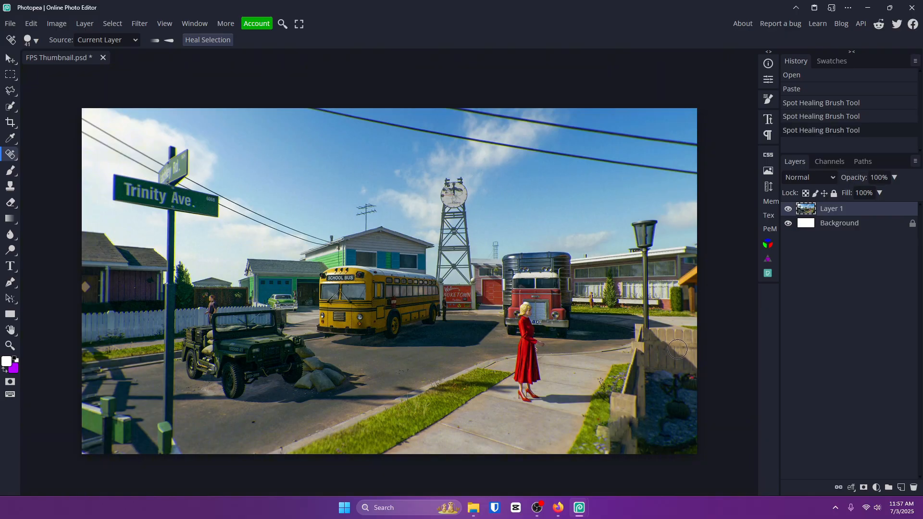
key(ctrl+z)
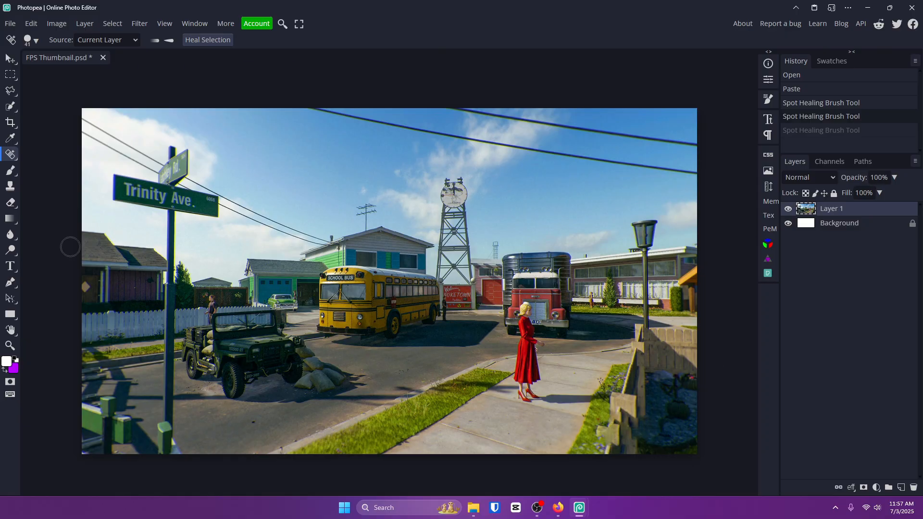
Copy the purple Dark Matter camo sniper rifle image from Google Images in Firefox and paste it into the Photopea project
key(alt+Tab)
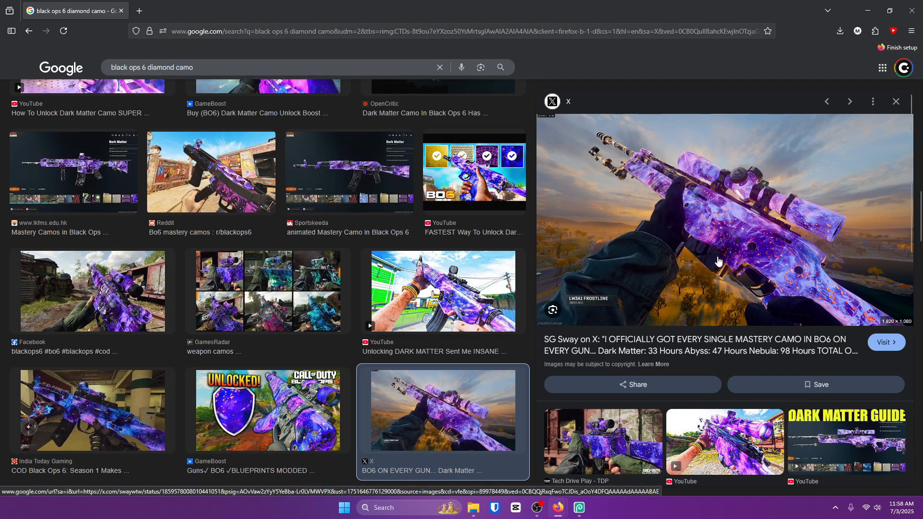
scroll(718, 263, down, 2)
scroll(750, 332, up, 2)
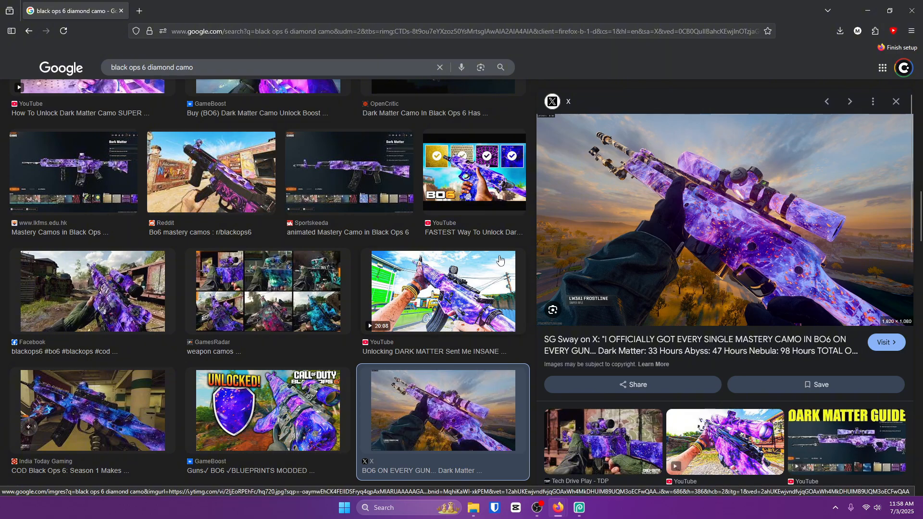
right_click(706, 200)
click(752, 387)
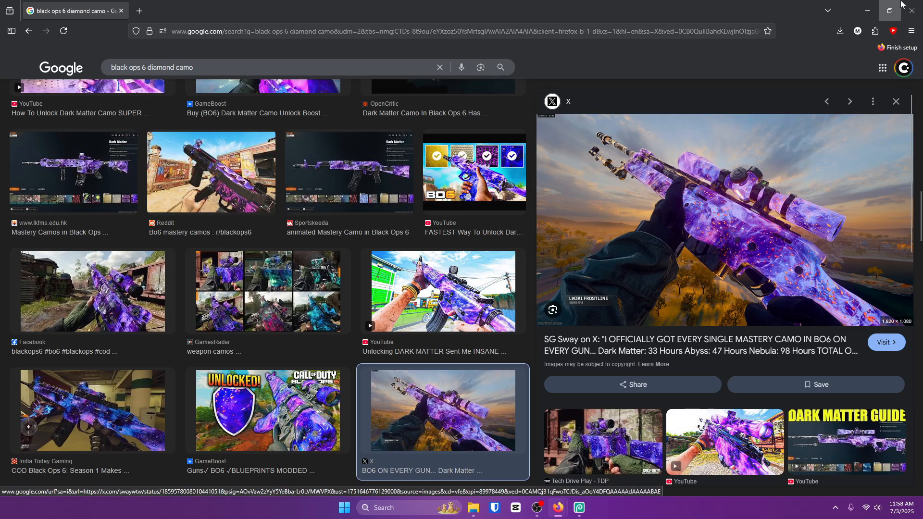
click(910, 9)
click(10, 59)
key(ctrl+v)
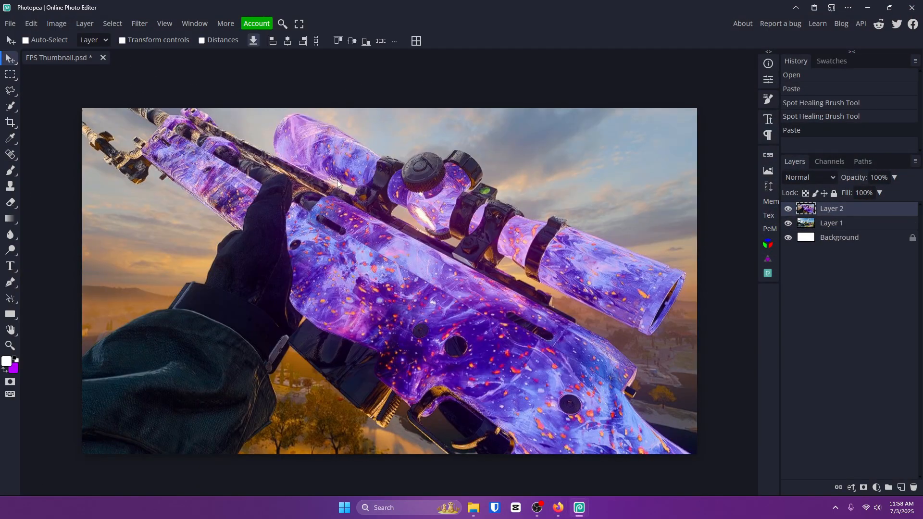
Scale the rifle image down to about 59% and centre it on the canvas at X 640, Y 360 px
drag(581, 283, 377, 205)
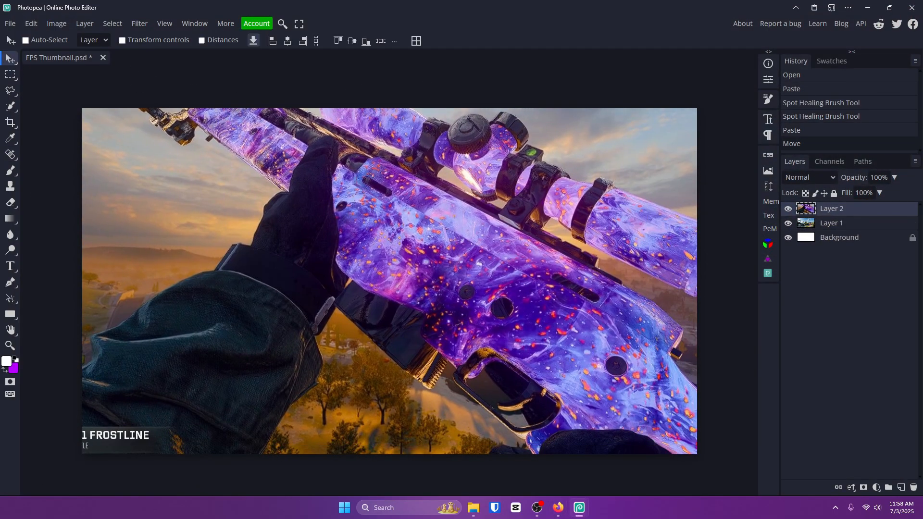
drag(397, 304, 581, 426)
key(ctrl+t)
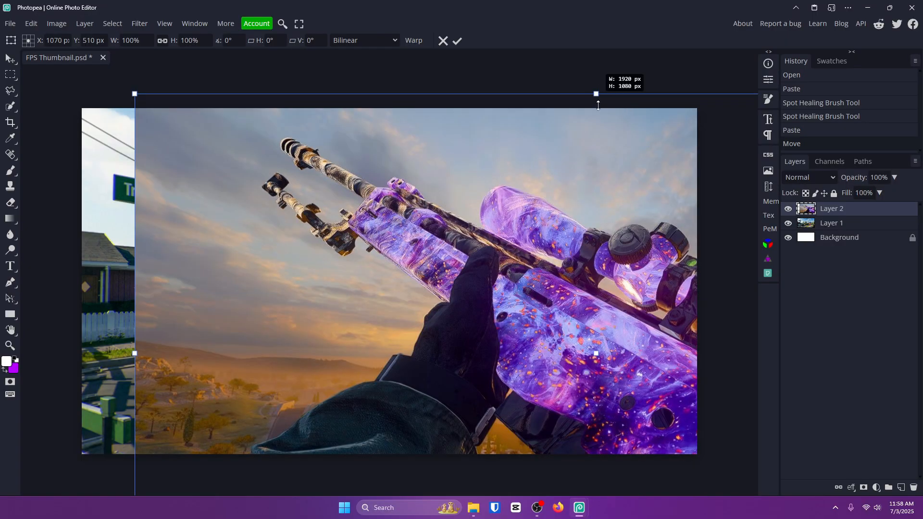
drag(596, 93, 596, 306)
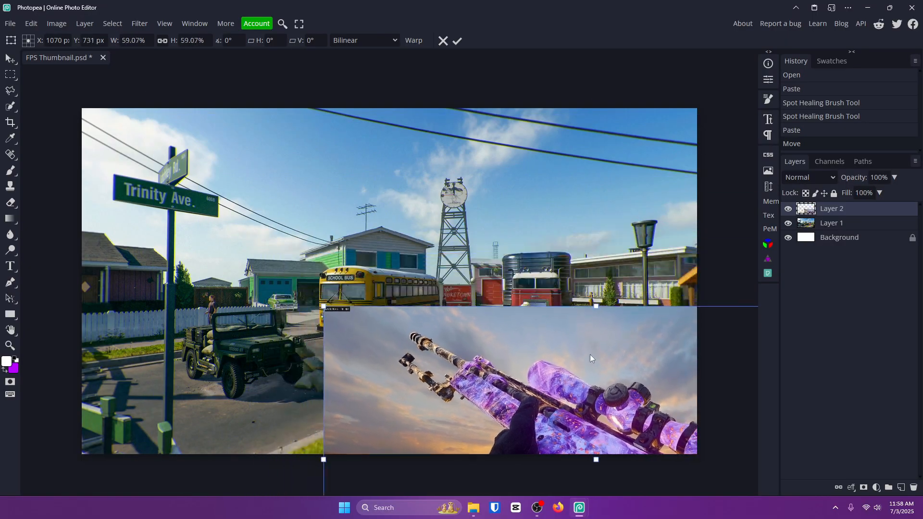
drag(590, 358, 374, 196)
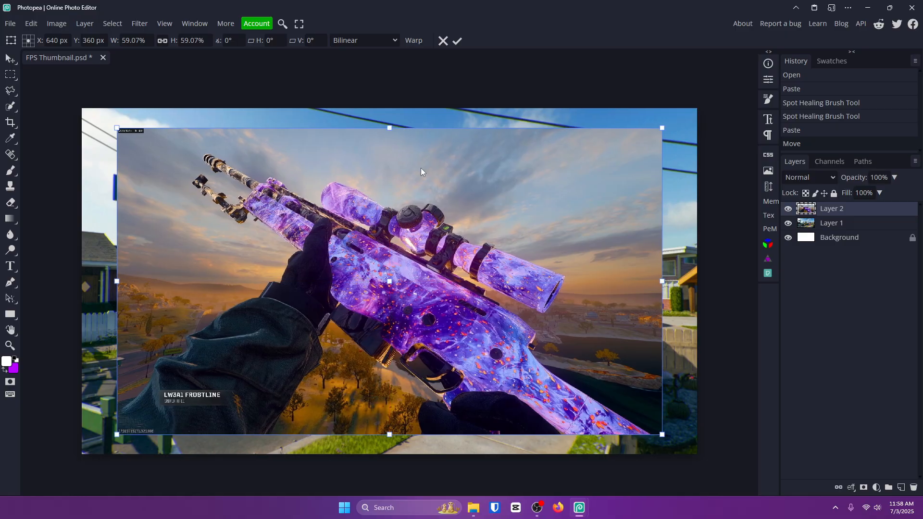
click(457, 41)
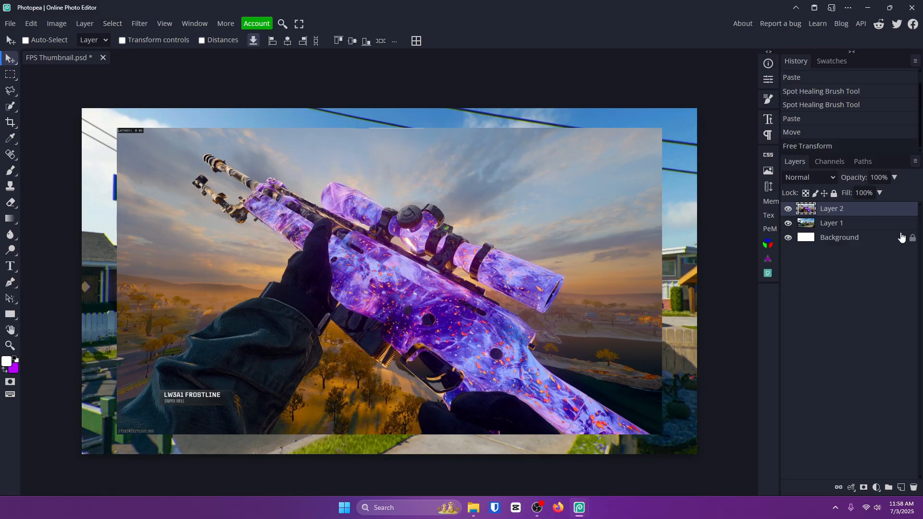
Nudge the rifle image slightly and remove its background automatically with Remove BG
mouse_move(371, 267)
mouse_down()
mouse_move(349, 268)
mouse_move(372, 268)
mouse_up()
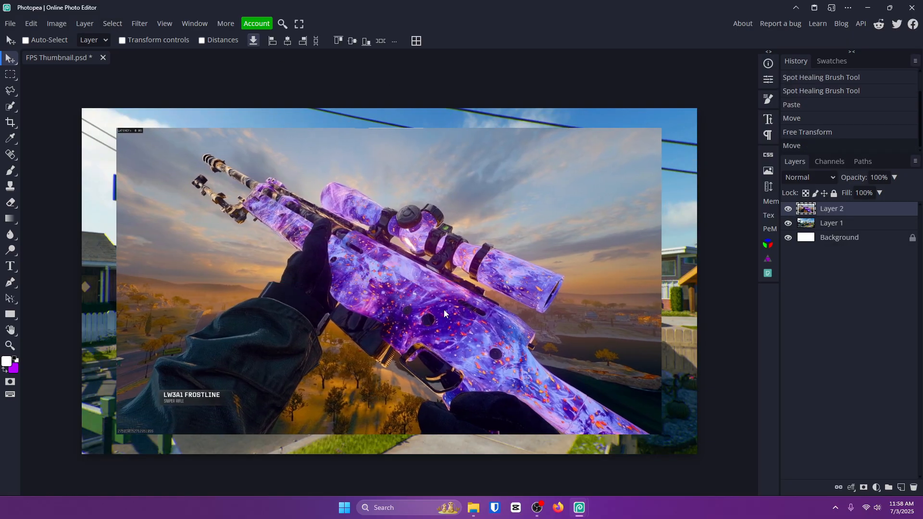
click(113, 24)
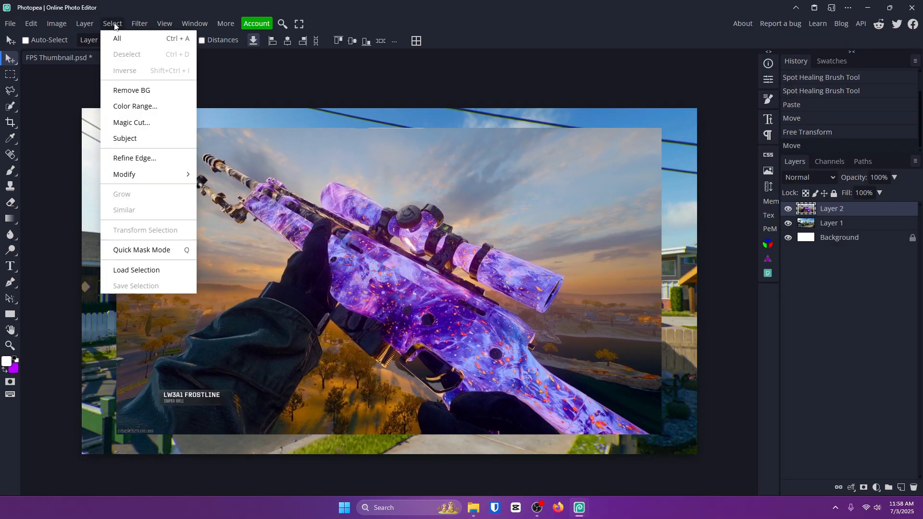
click(161, 92)
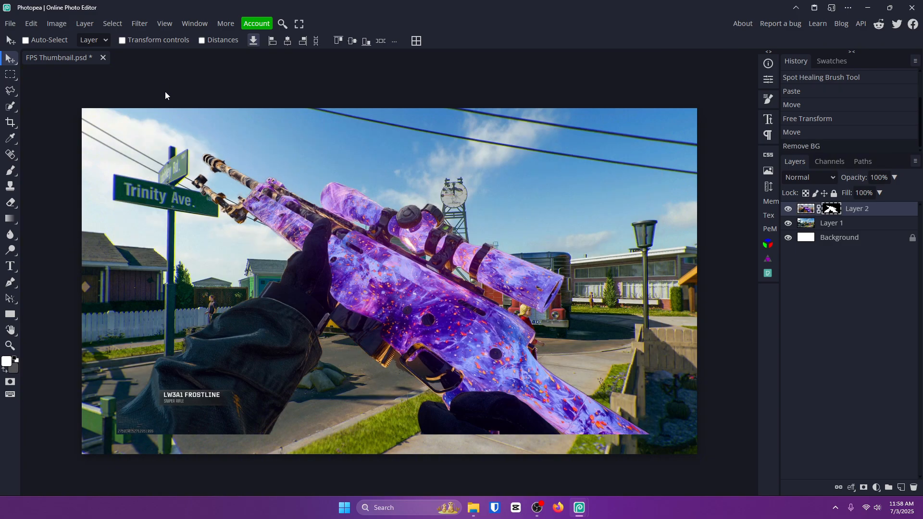
Enlarge the cut-out rifle layer to about 115.86% and position it at X 658 px, Y 377 px so it fills the canvas
drag(406, 279, 427, 281)
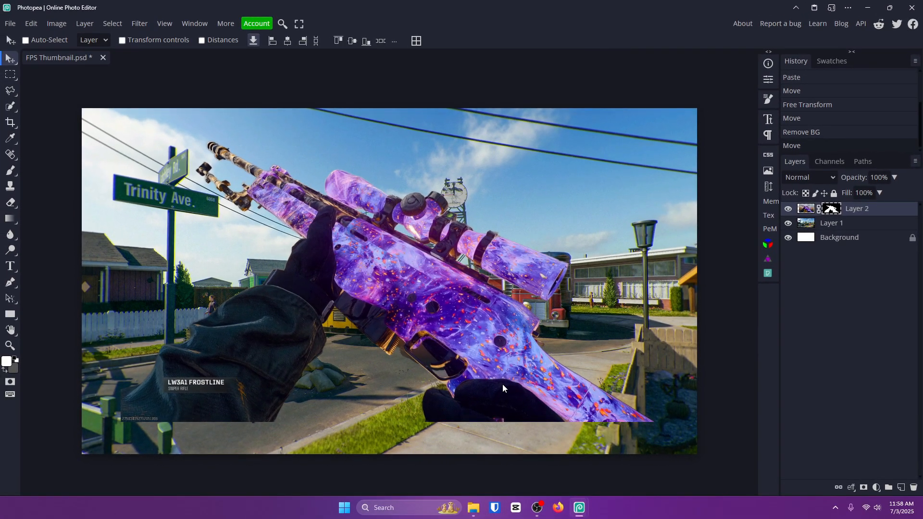
mouse_move(492, 345)
mouse_down()
mouse_move(507, 368)
mouse_move(501, 357)
mouse_up()
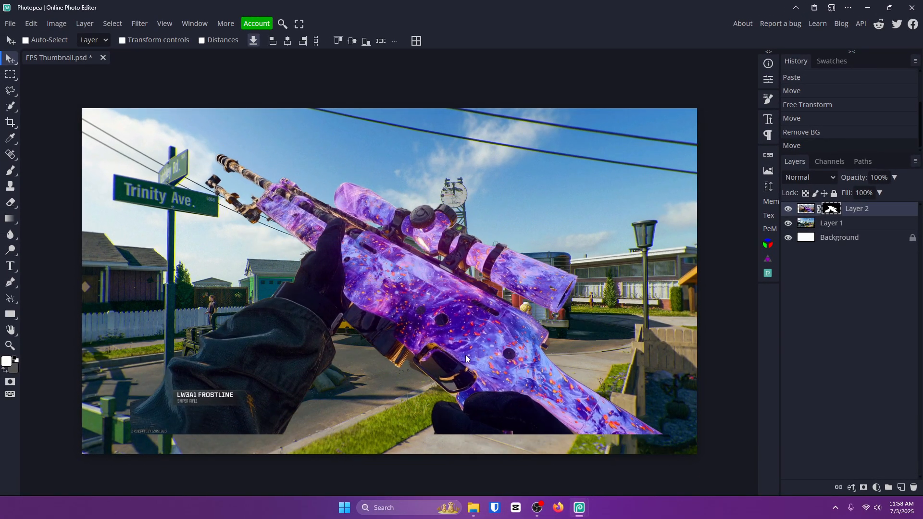
key(ctrl)
key(ctrl+t)
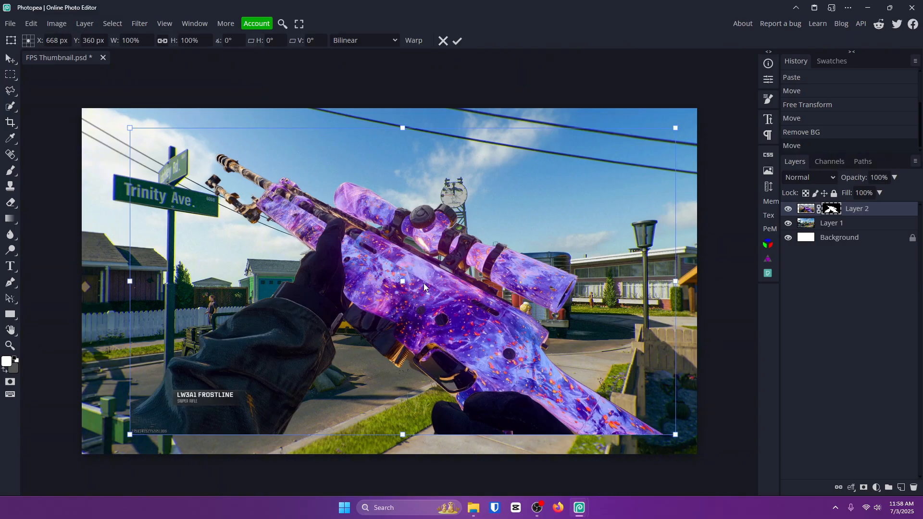
drag(405, 434, 412, 494)
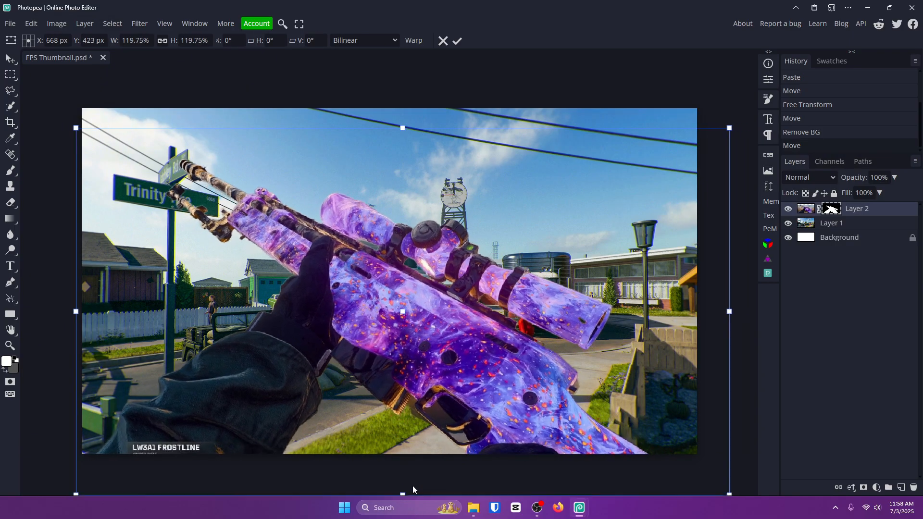
drag(437, 440, 448, 424)
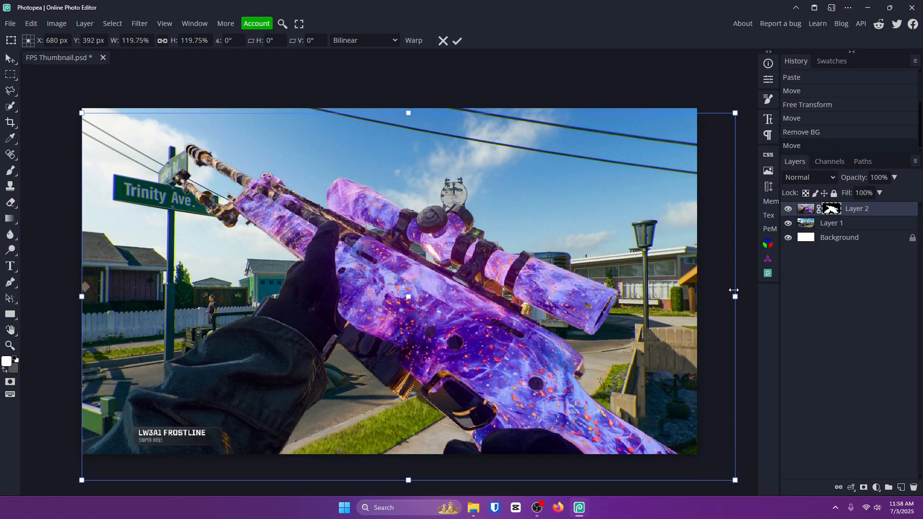
drag(736, 291, 663, 298)
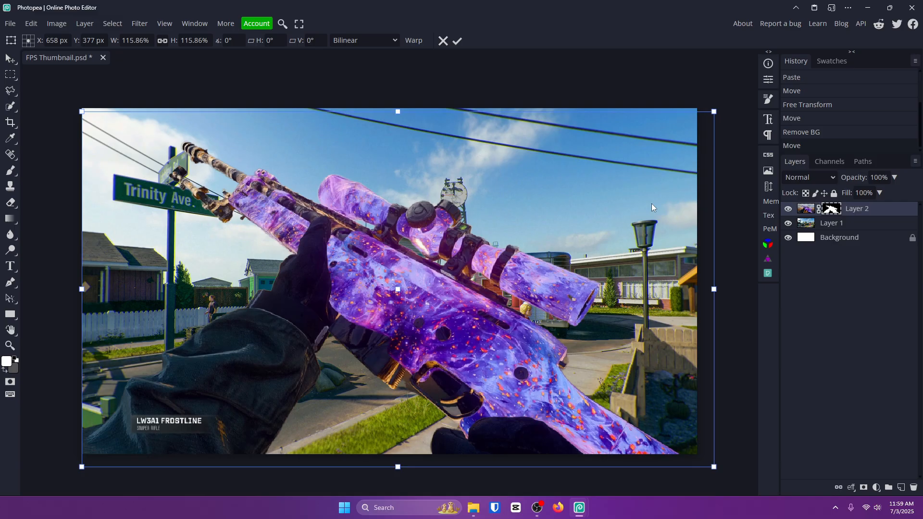
click(458, 41)
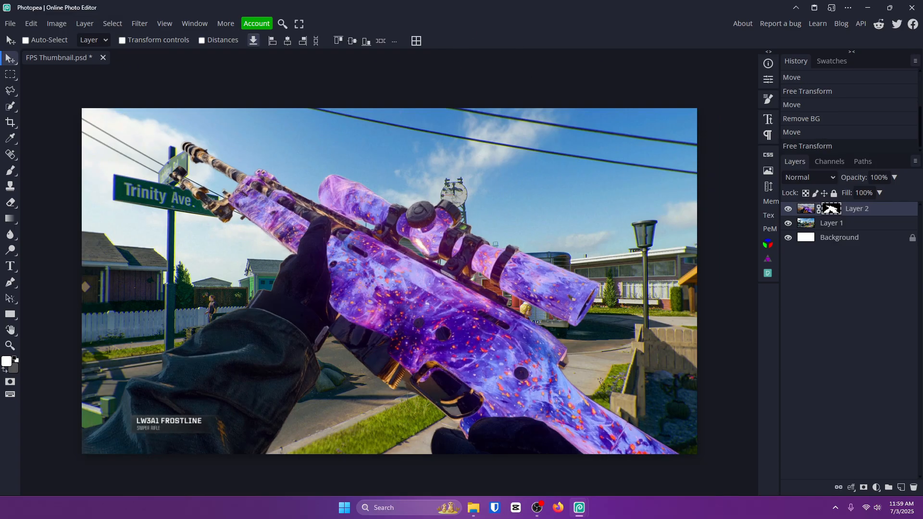
Remove the LW3A1 FROSTLINE label from the sleeve with the Spot Healing Brush, working on the rifle layer's image instead of its mask
click(13, 154)
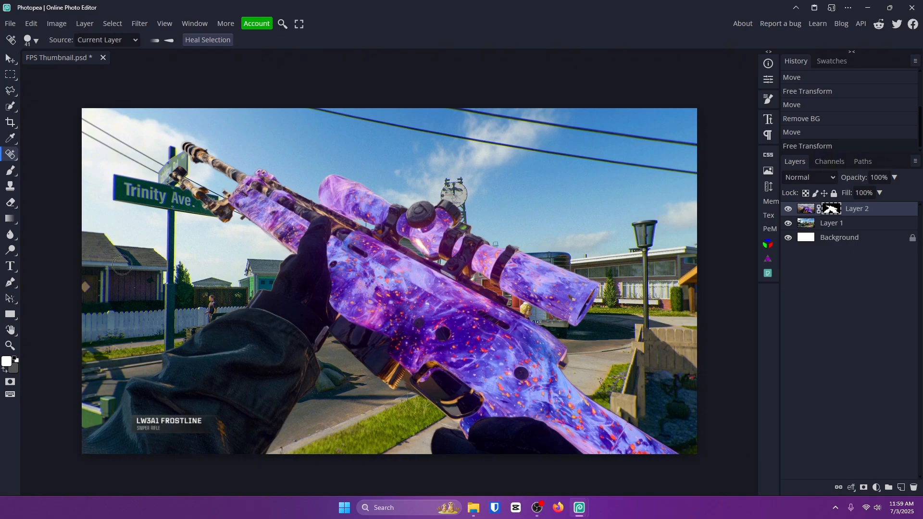
click(199, 420)
key(ctrl+z)
click(806, 209)
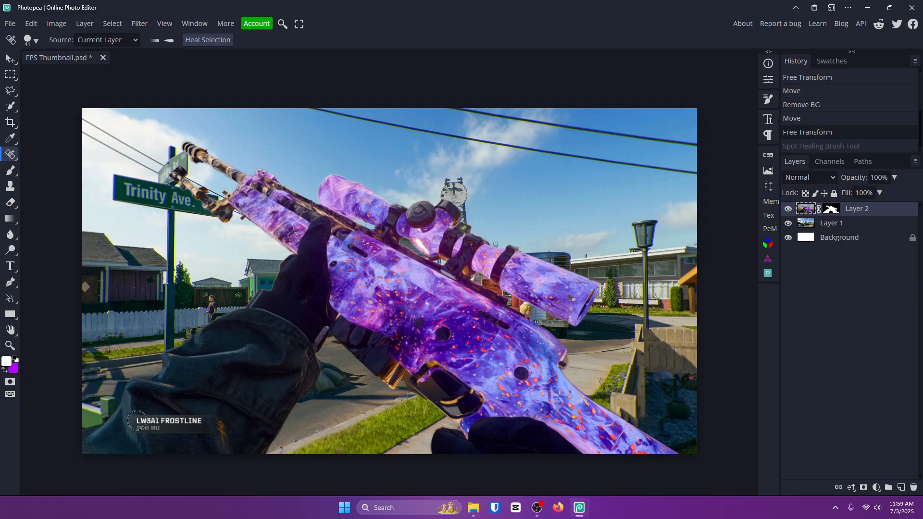
mouse_move(139, 422)
mouse_down()
mouse_move(209, 427)
mouse_move(136, 429)
mouse_up()
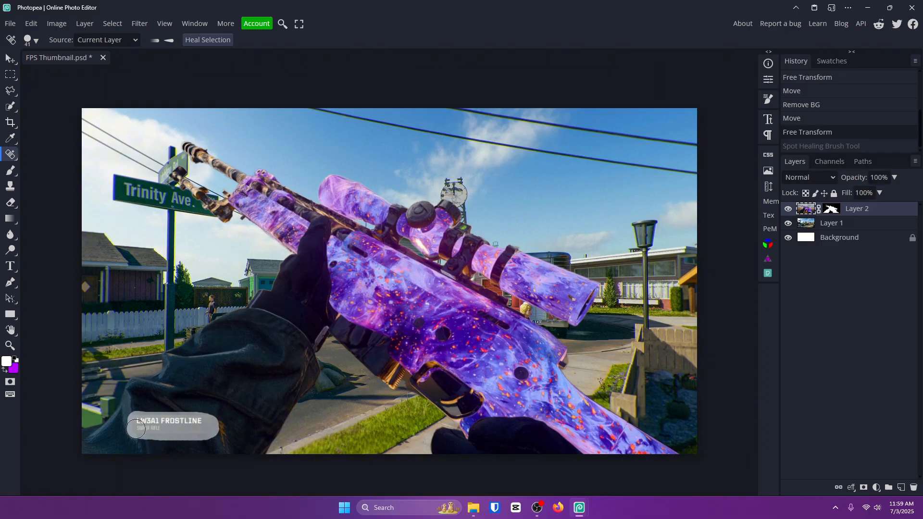
drag(136, 429, 136, 429)
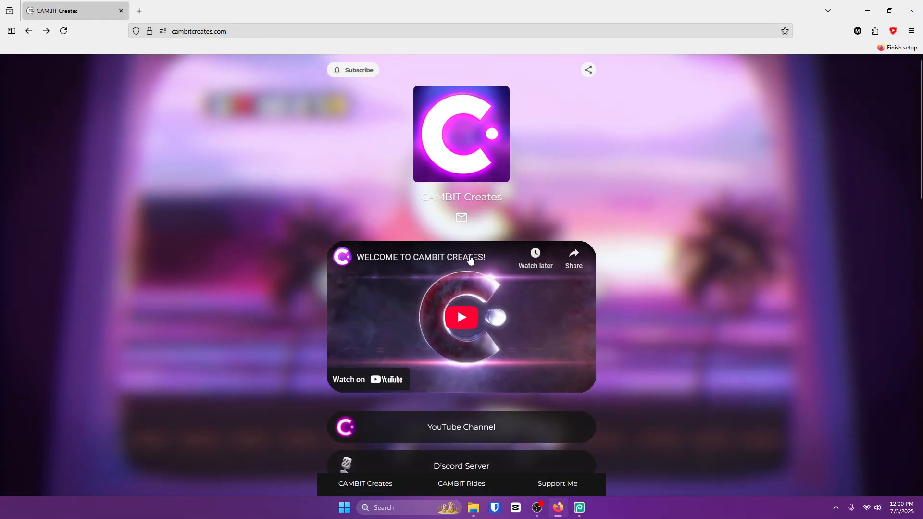
On cambitcreates.com, view the free Elemental Pack page and enter a pay-what-you-want amount, then return to Photopea
scroll(432, 269, down, 10)
scroll(382, 289, down, 3)
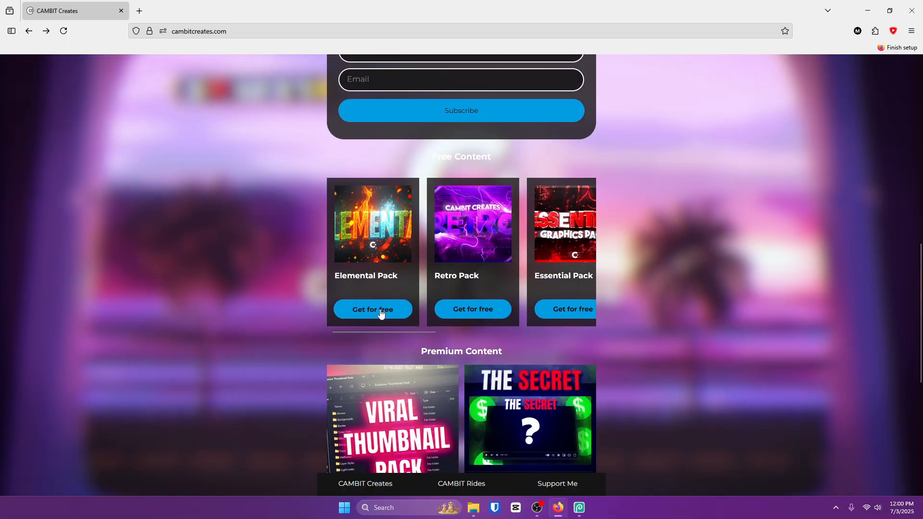
click(380, 310)
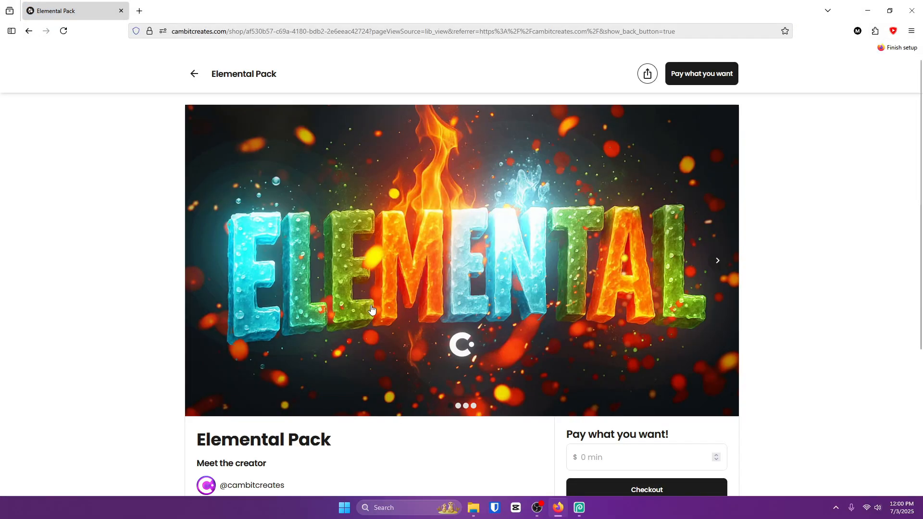
scroll(391, 303, down, 2)
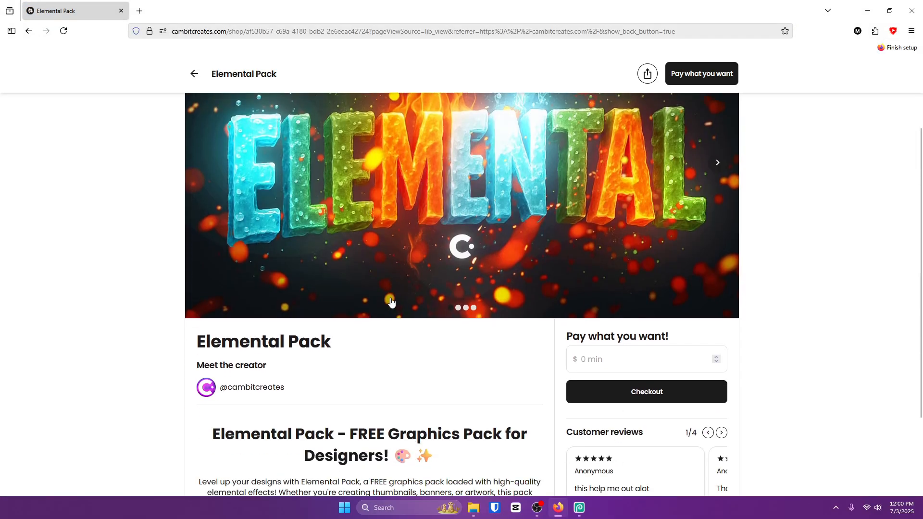
scroll(391, 302, down, 2)
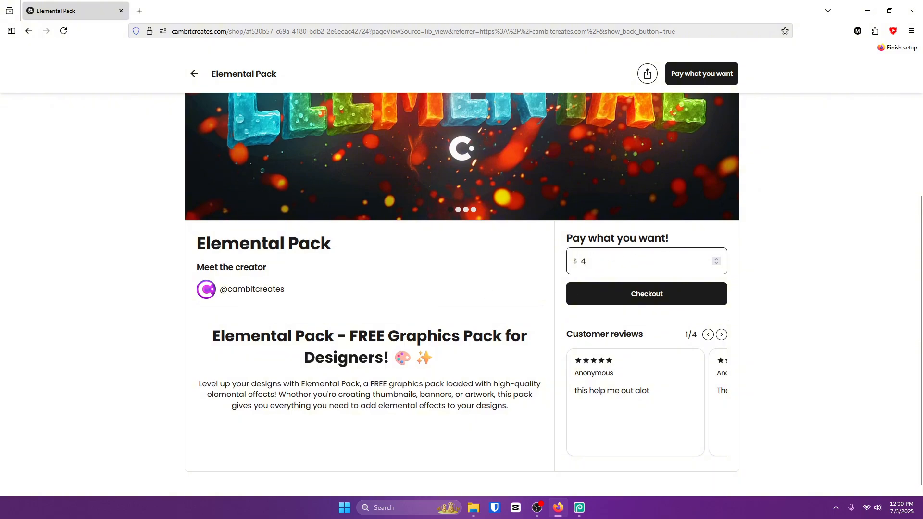
text(363)
drag(502, 7, 0, 160)
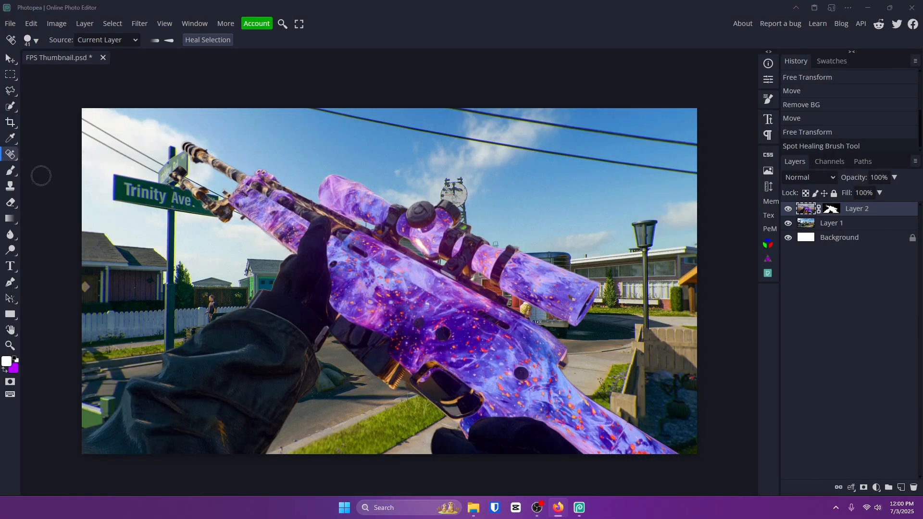
Switch to File Explorer and open the Fire Overlays folder inside the Fire folder of the Elemental GFX Pack
click(474, 508)
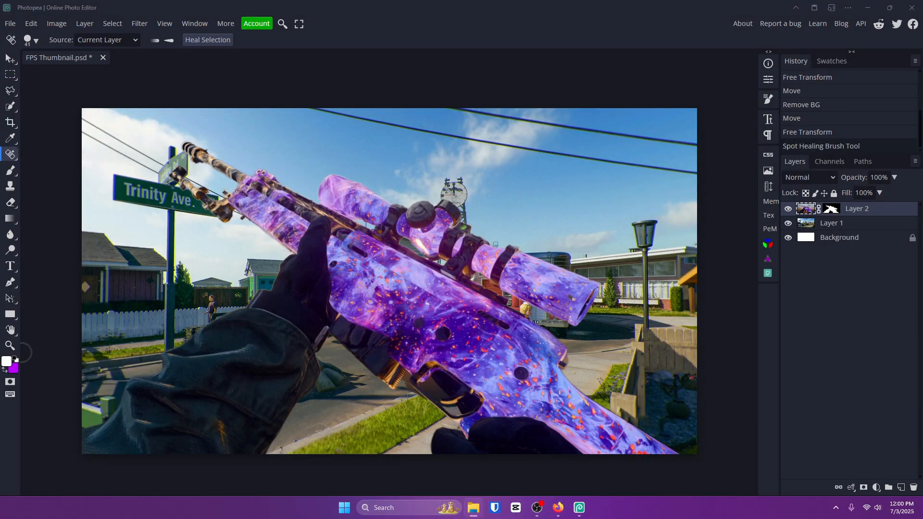
drag(21, 352, 343, 47)
click(149, 123)
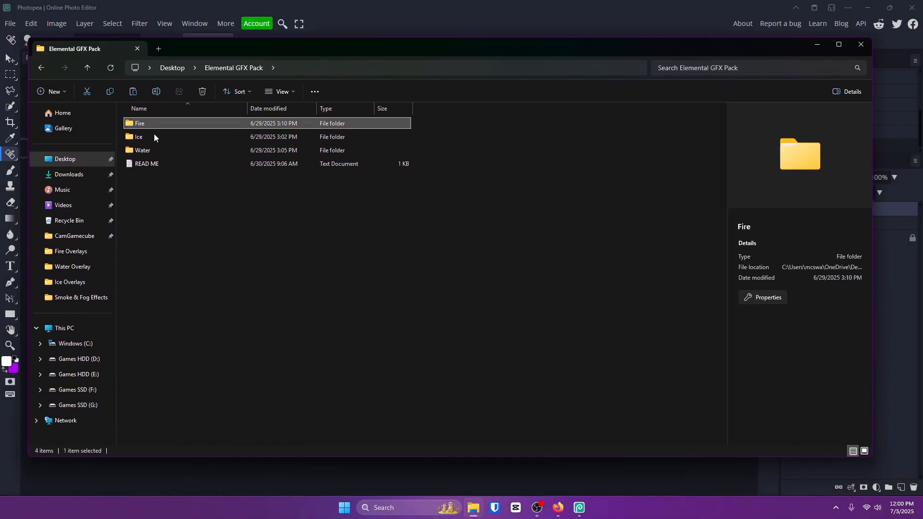
click(157, 148)
double_click(161, 122)
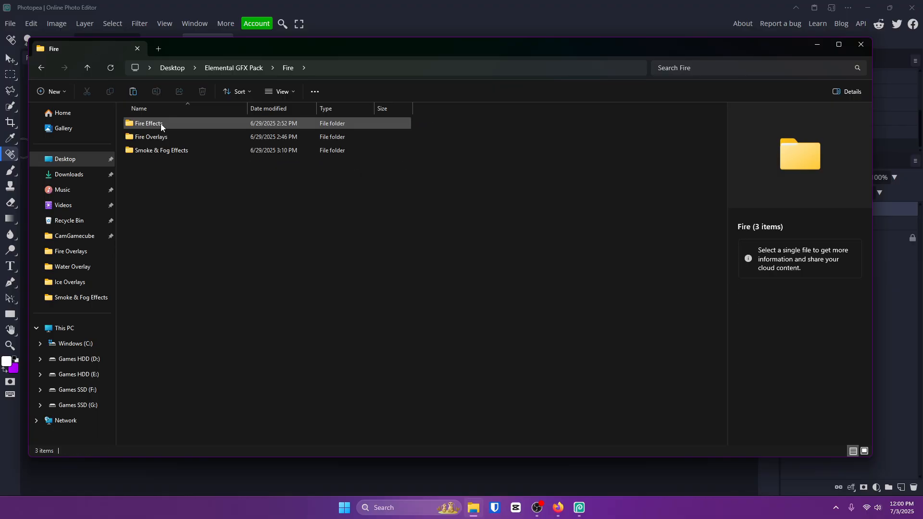
double_click(199, 136)
drag(257, 45, 337, 77)
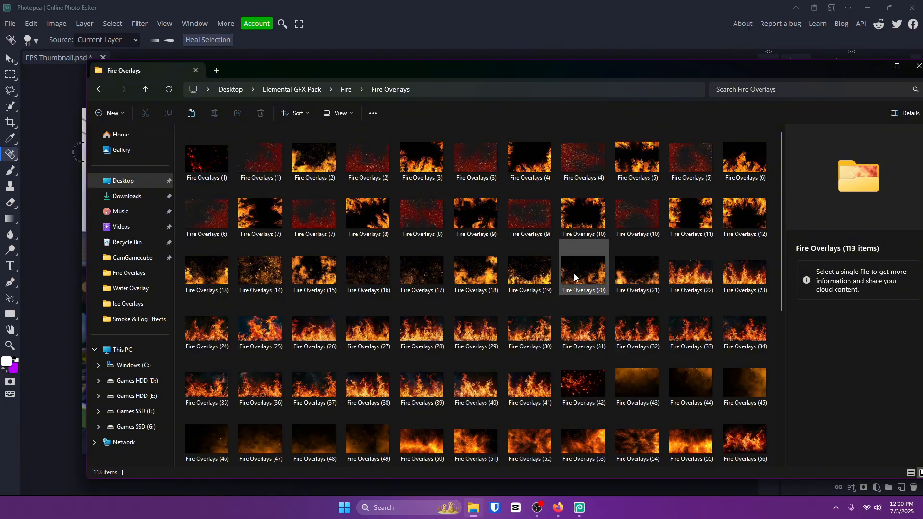
Place the Fire Overlays (74) image from the folder into the FPS Thumbnail project in Photopea
scroll(492, 233, down, 5)
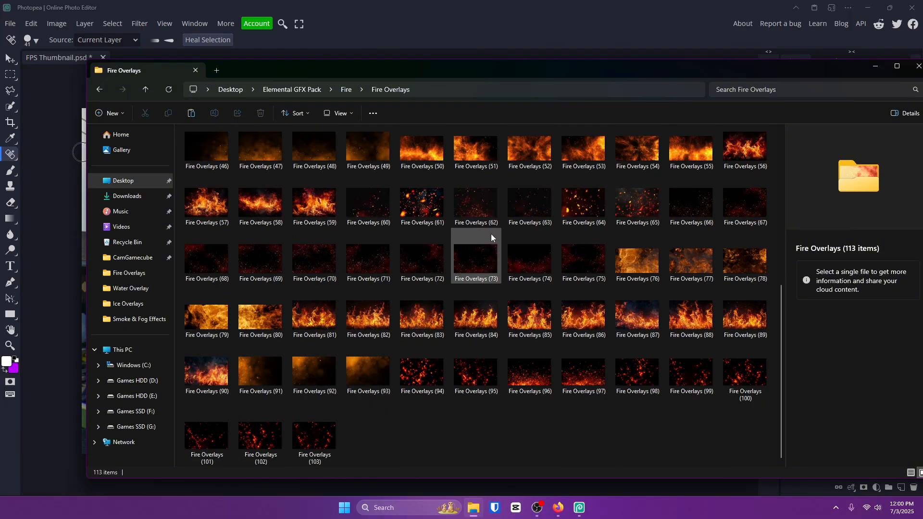
click(535, 259)
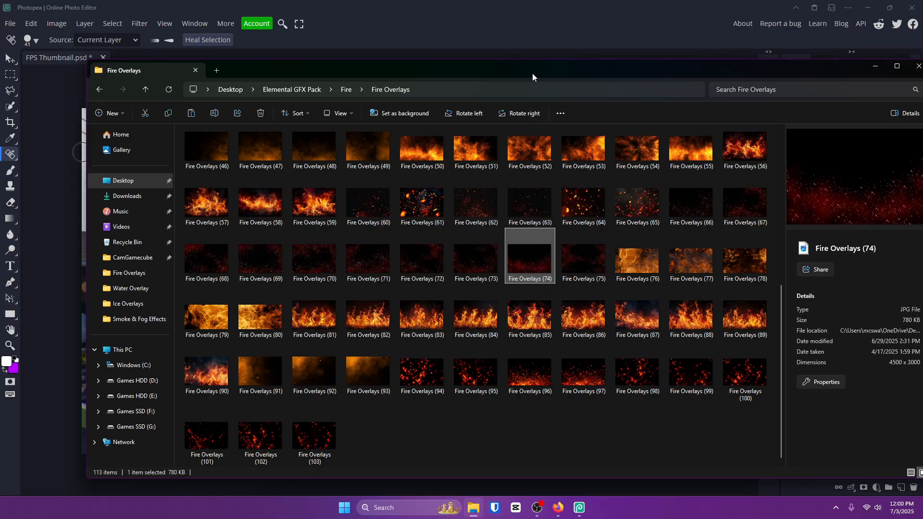
drag(533, 73, 0, 73)
drag(272, 260, 461, 301)
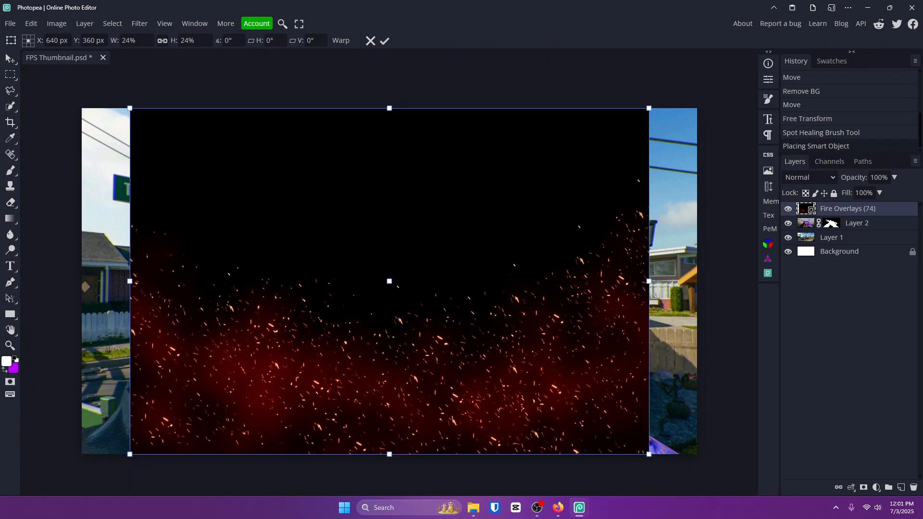
Scale the fire overlay proportionally to the full canvas width and shift it down so its embers cover the lower part
drag(129, 281, 81, 281)
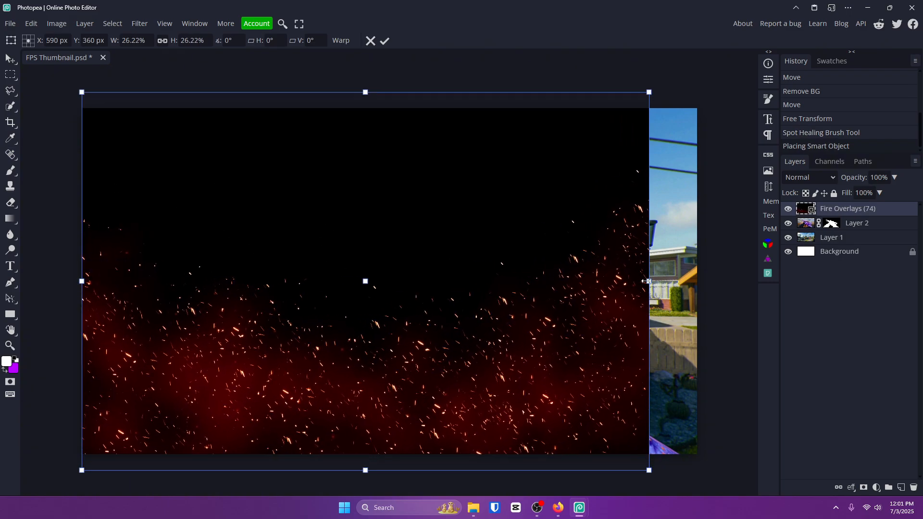
drag(646, 281, 698, 281)
drag(412, 177, 410, 256)
click(384, 41)
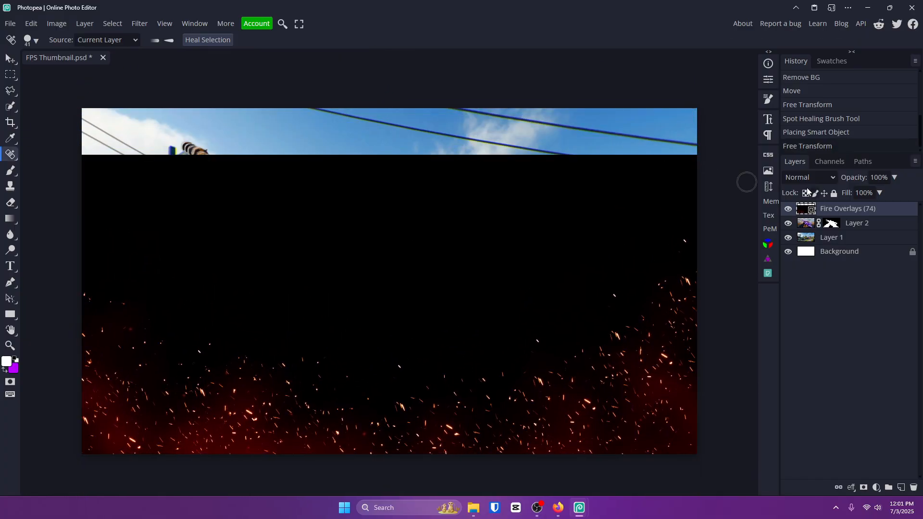
Set the fire overlay's blend mode to Screen and move the overlay slightly to adjust the embers over the sleeve
click(798, 178)
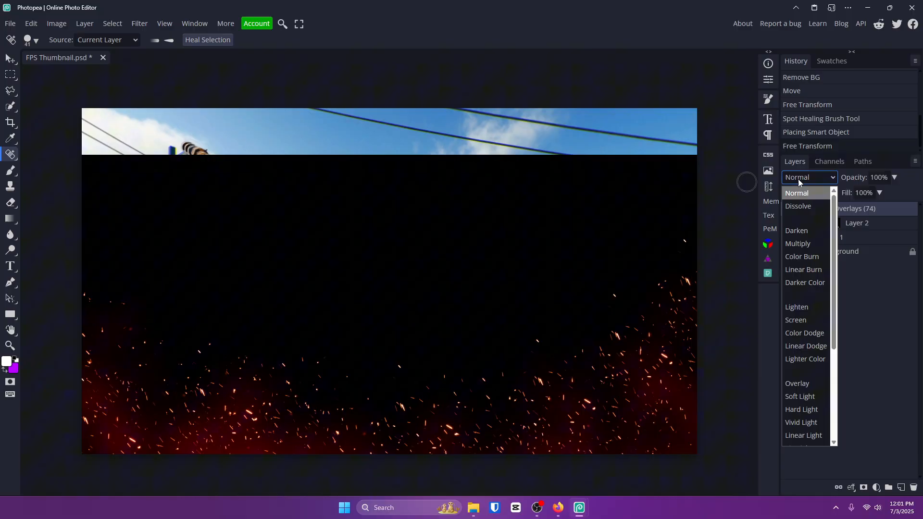
click(810, 320)
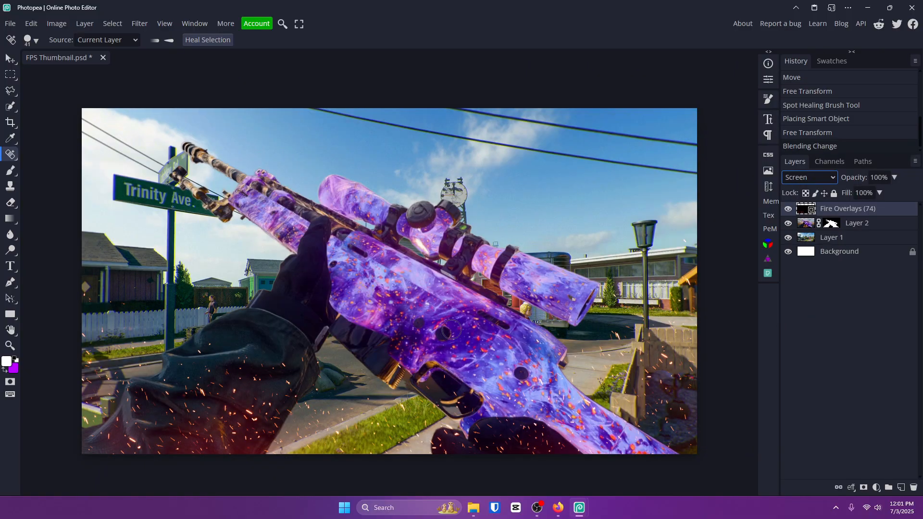
click(10, 58)
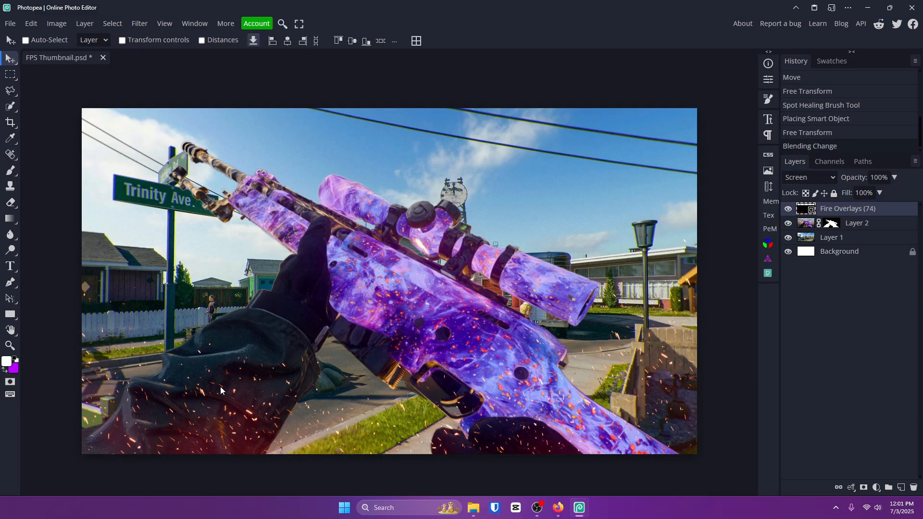
drag(220, 409, 220, 405)
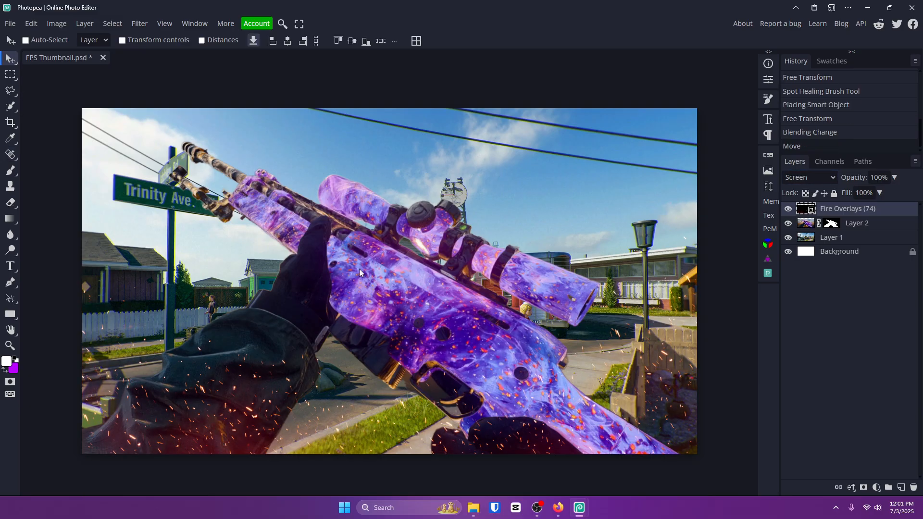
Apply a Hue/Saturation adjustment to the fire overlay with the hue set to -63, turning the embers purple
click(57, 24)
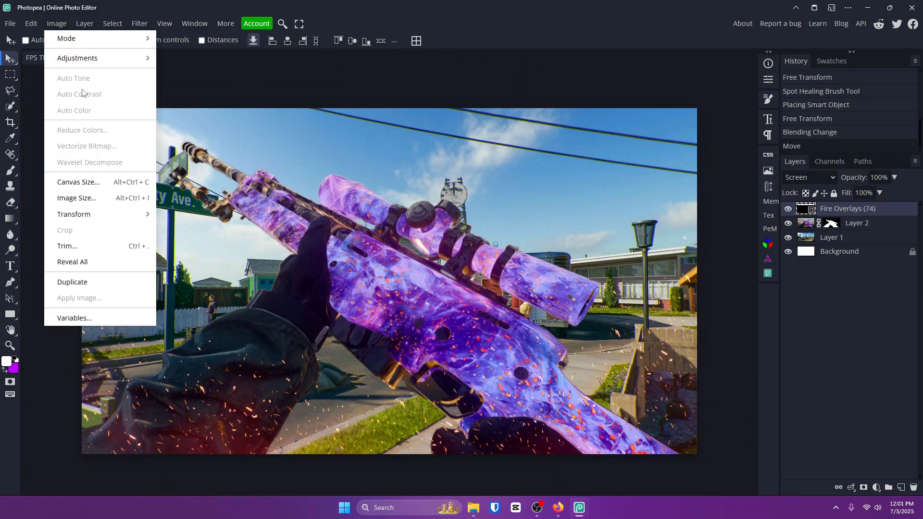
mouse_move(92, 59)
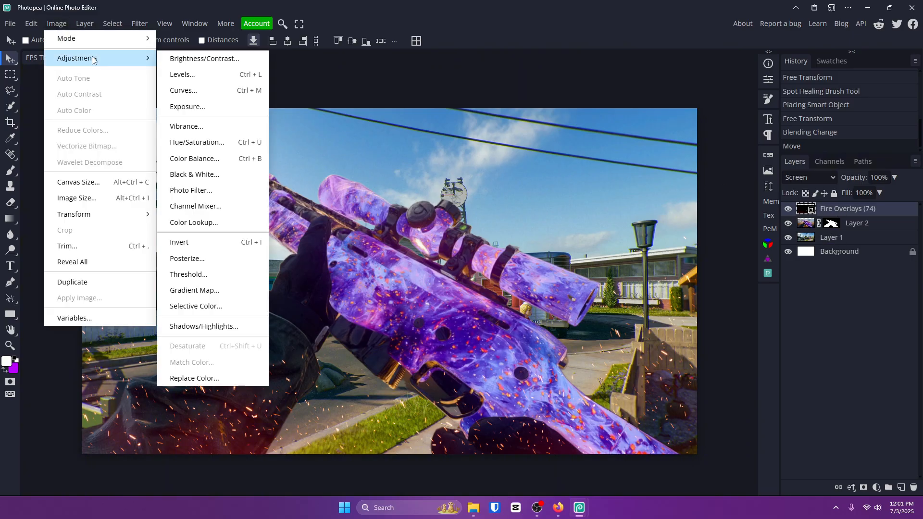
click(194, 142)
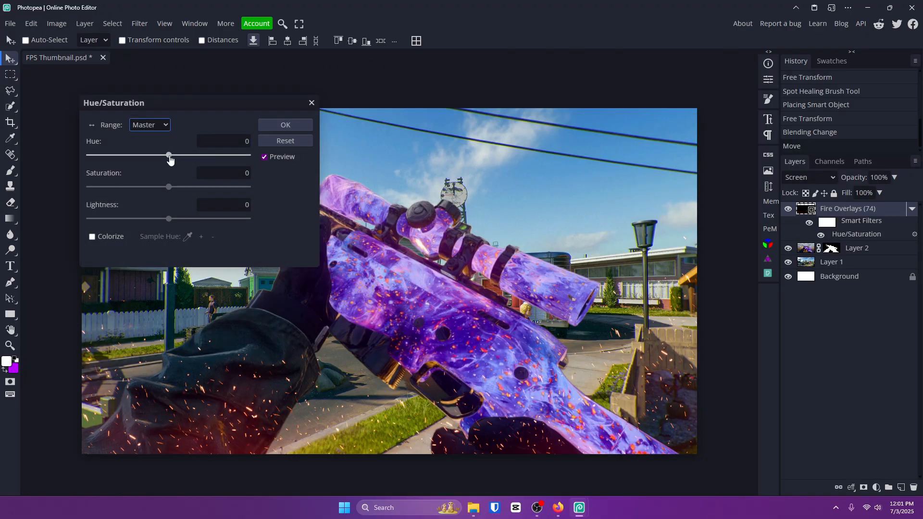
drag(170, 159, 141, 159)
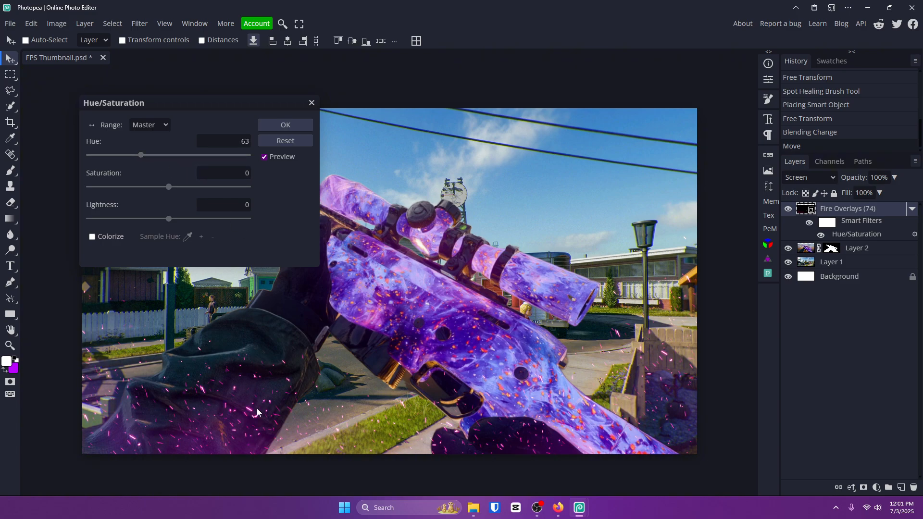
click(285, 125)
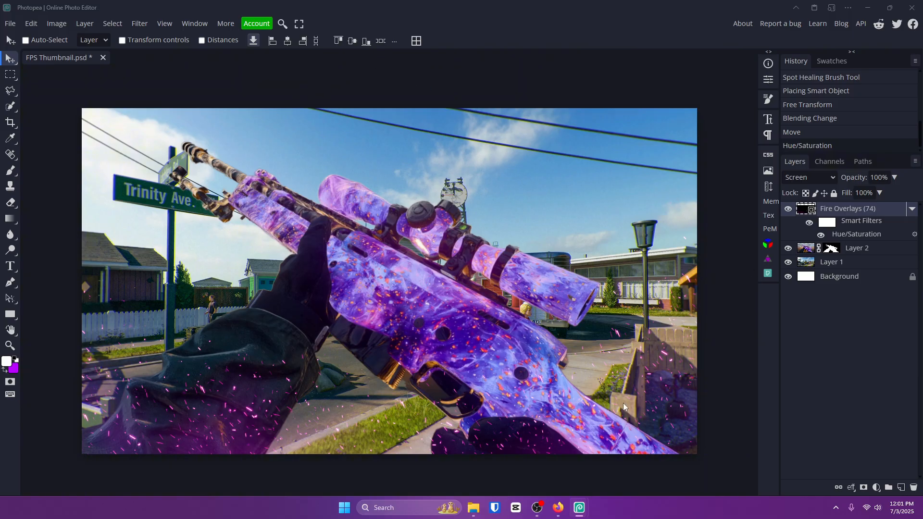
Paint purple #b800ff across the lower part of the canvas on a new top layer with a 451 px brush
click(902, 489)
click(8, 173)
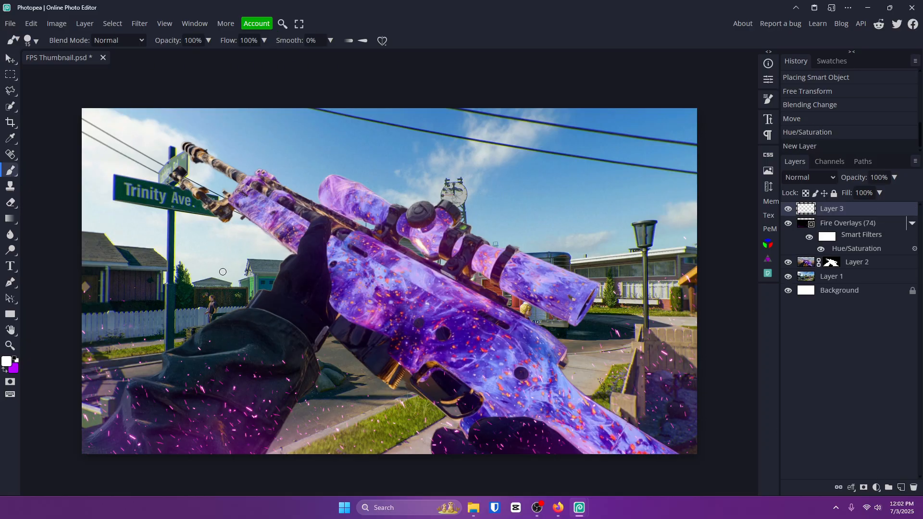
mouse_move(202, 280)
mouse_down()
mouse_move(365, 268)
mouse_move(212, 274)
mouse_move(247, 41)
mouse_move(240, 52)
mouse_move(248, 280)
mouse_move(263, 399)
mouse_move(273, 376)
mouse_move(274, 120)
mouse_move(414, 105)
mouse_move(358, 113)
mouse_up()
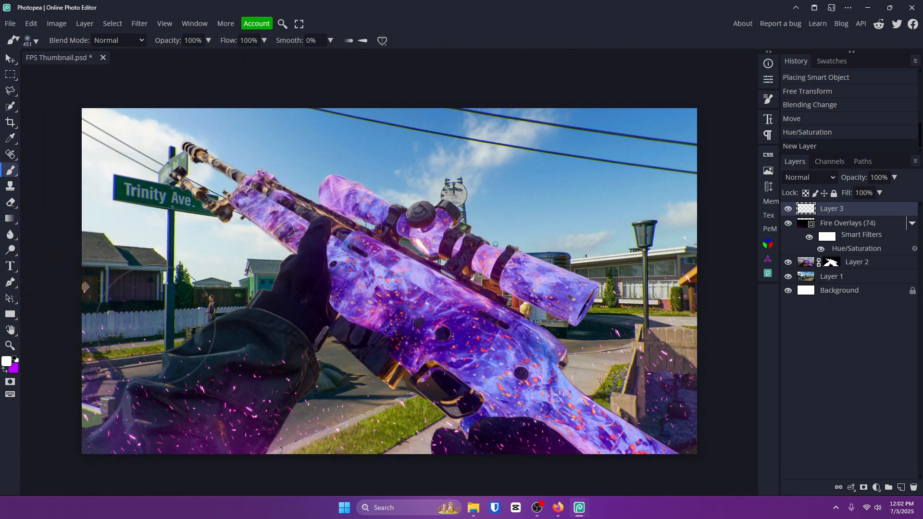
key(x)
click(9, 361)
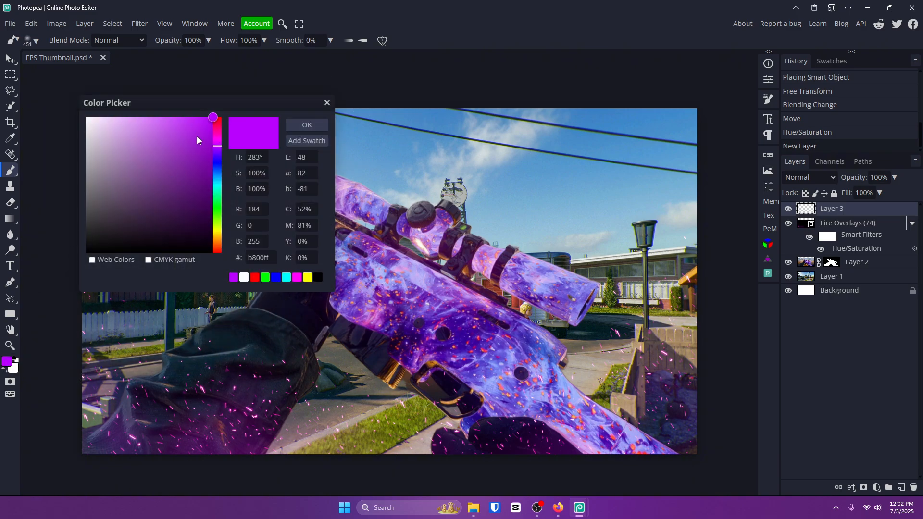
click(299, 125)
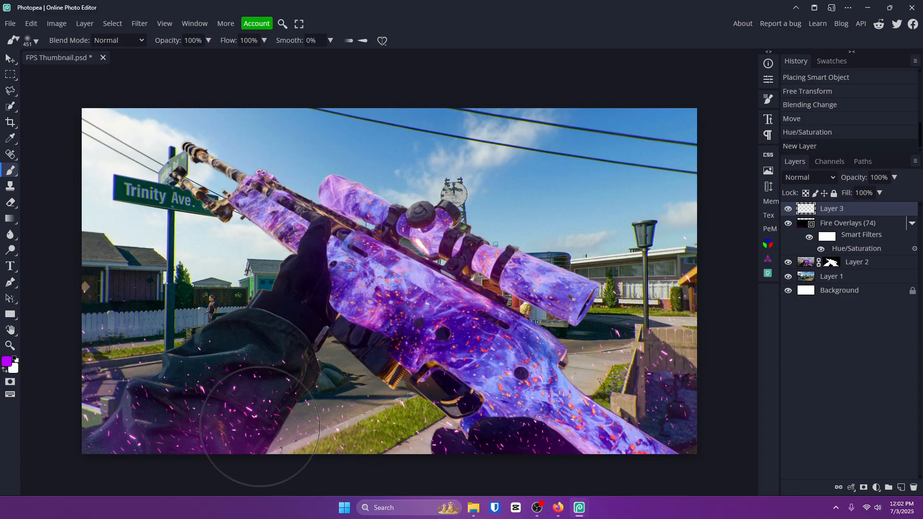
mouse_move(106, 407)
mouse_down()
mouse_move(245, 385)
mouse_move(423, 380)
mouse_move(554, 396)
mouse_move(734, 391)
mouse_move(731, 380)
mouse_up()
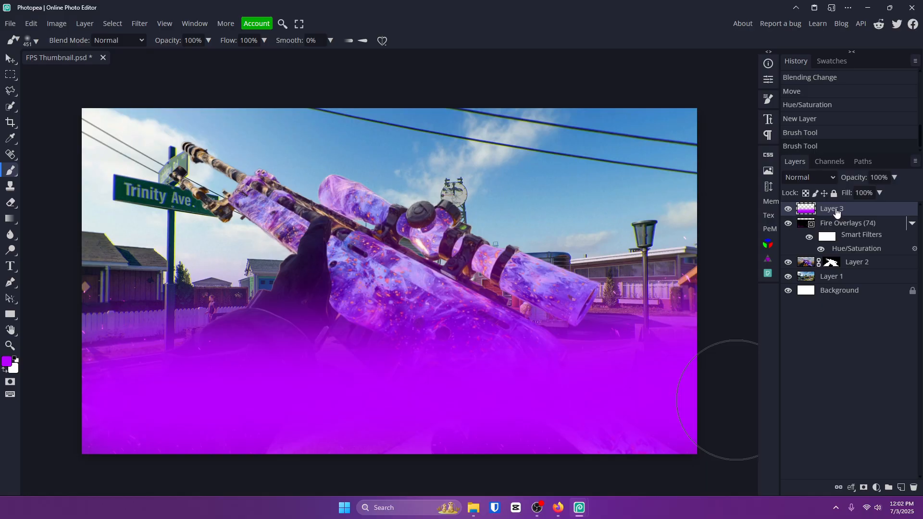
Set the purple paint layer's blend mode to Overlay and its opacity to 50%
click(818, 178)
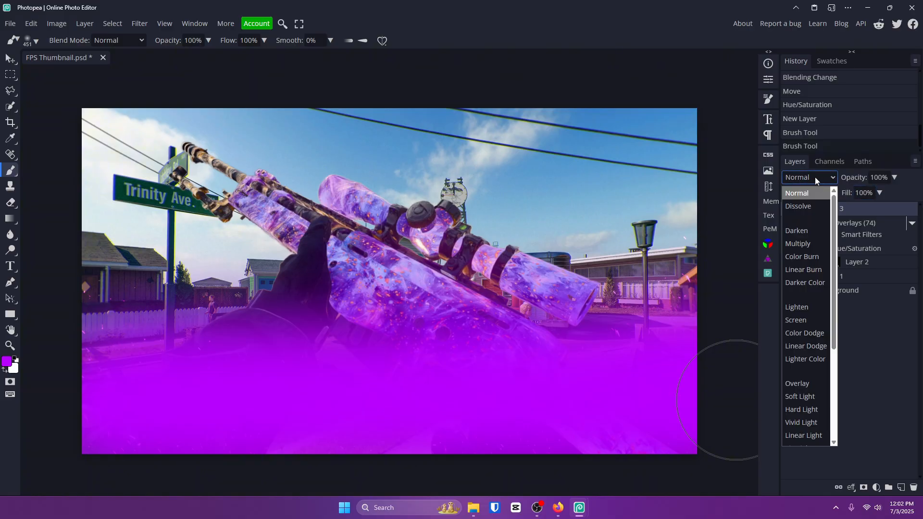
click(802, 383)
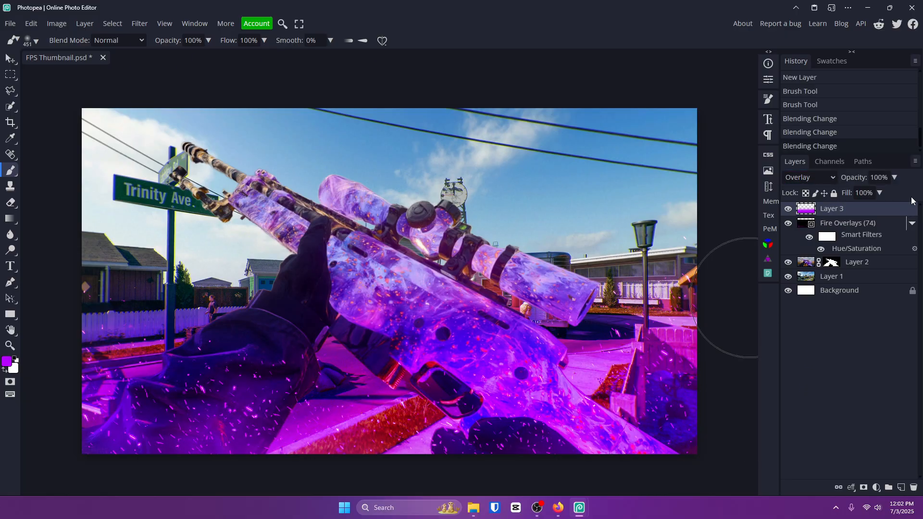
click(895, 178)
drag(894, 192, 867, 195)
Apply Smart Sharpen to the rifle image on Layer 2 with an amount of 150% and a radius of 1 px
click(856, 263)
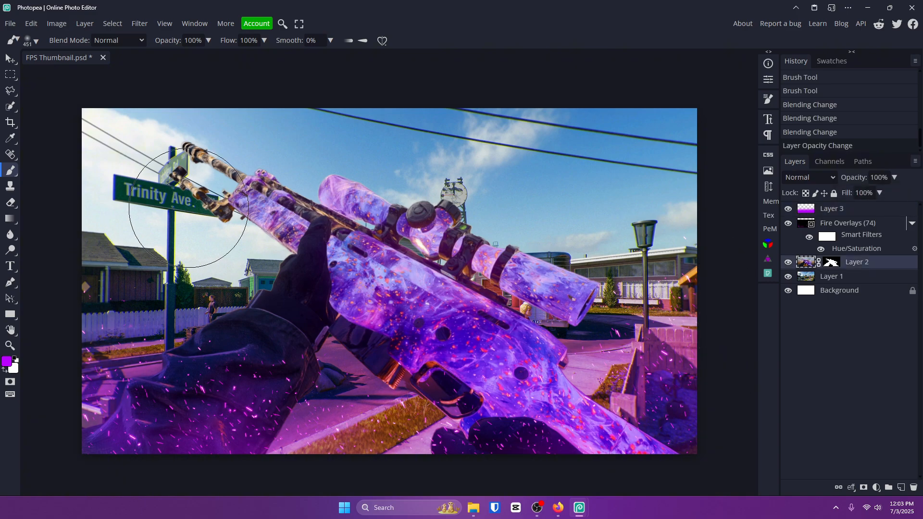
click(10, 58)
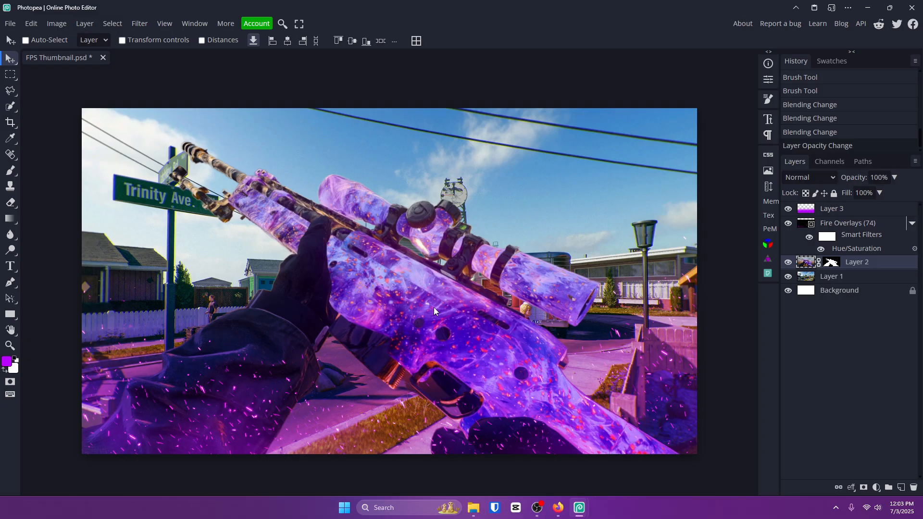
click(140, 24)
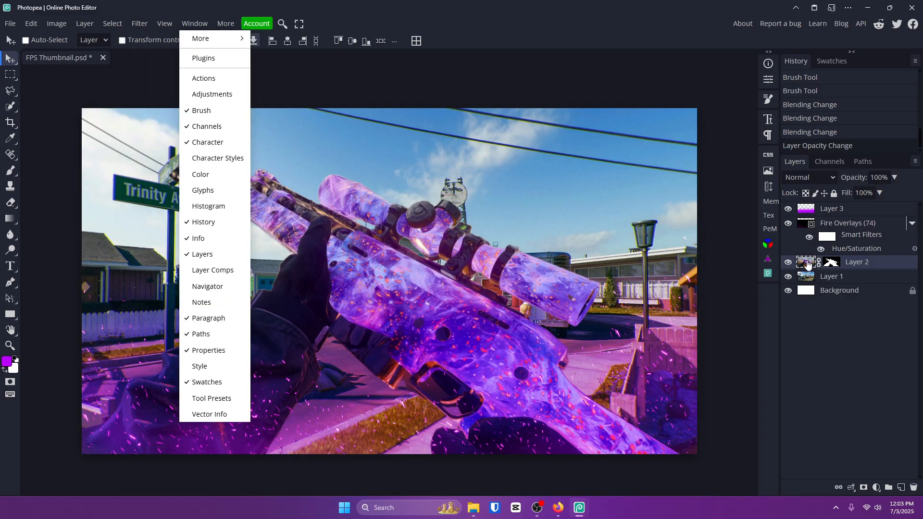
mouse_move(139, 23)
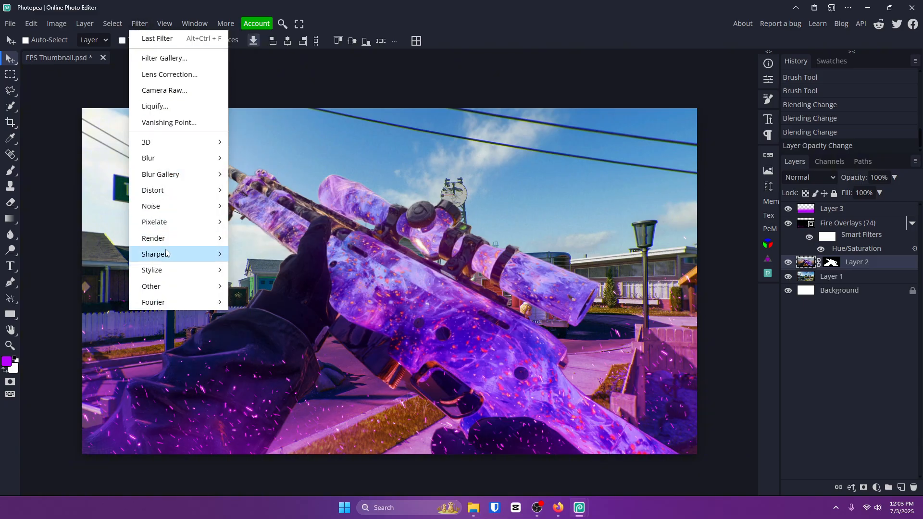
mouse_move(166, 254)
click(275, 302)
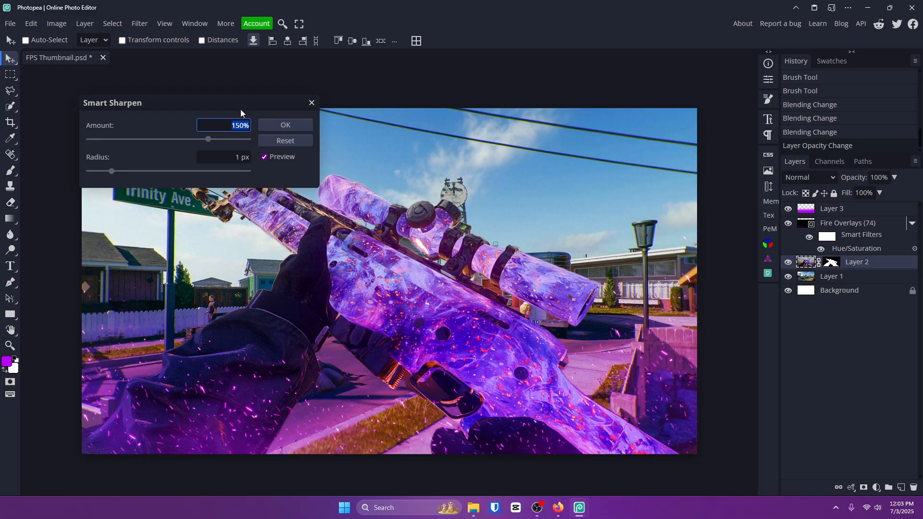
click(290, 125)
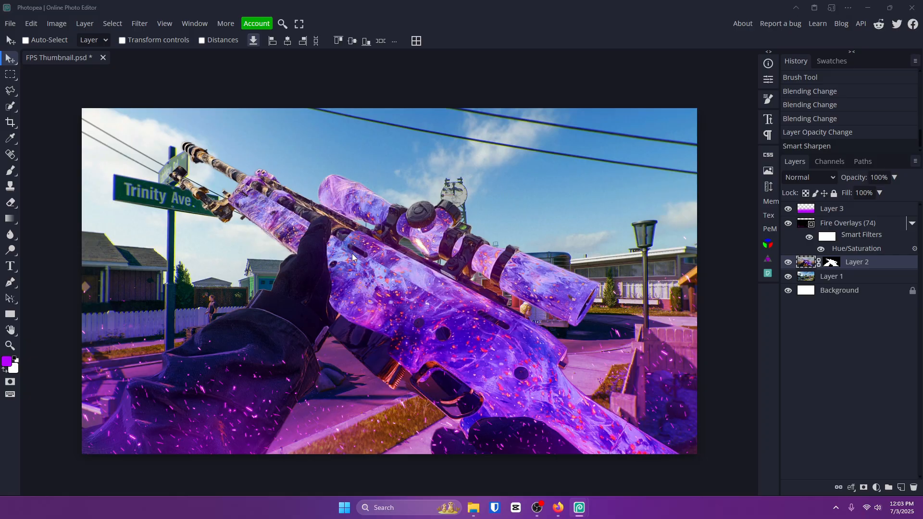
Add a new layer above the purple layer, prepare a 213 px white brush, and set the layer's blend mode to Overlay
click(857, 212)
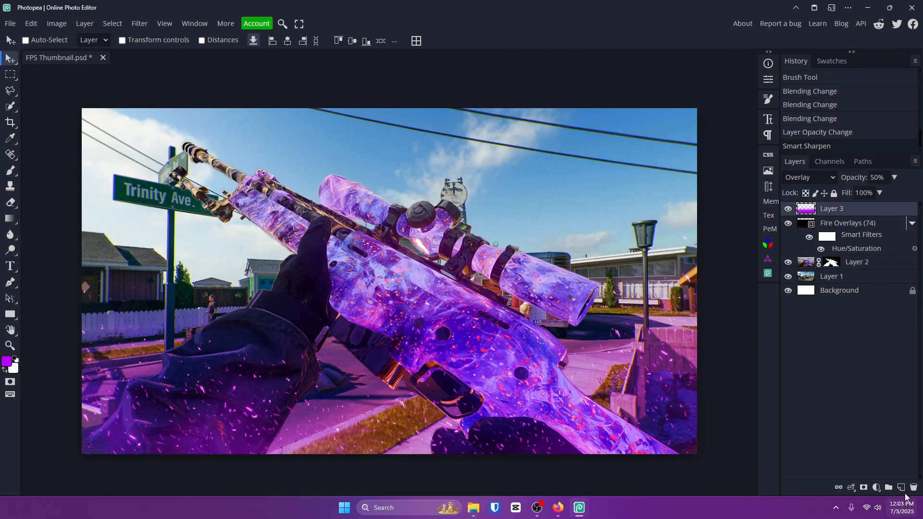
click(901, 488)
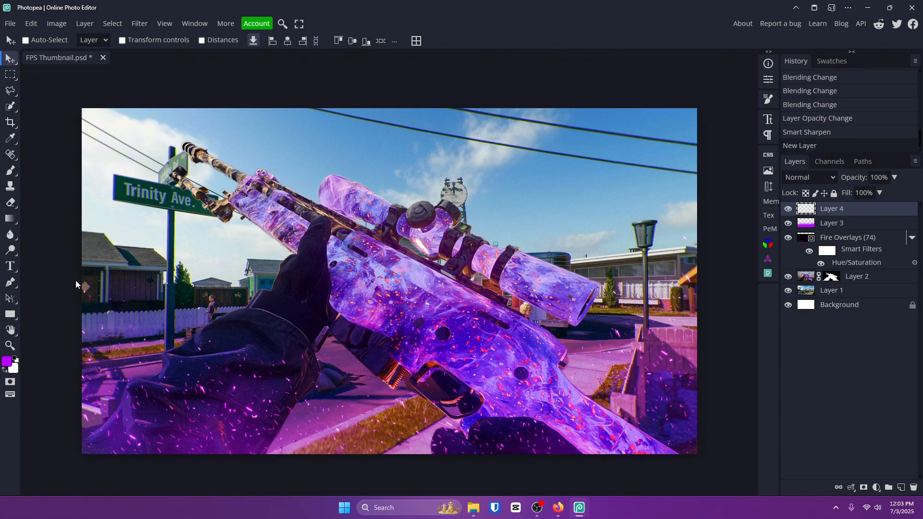
click(10, 171)
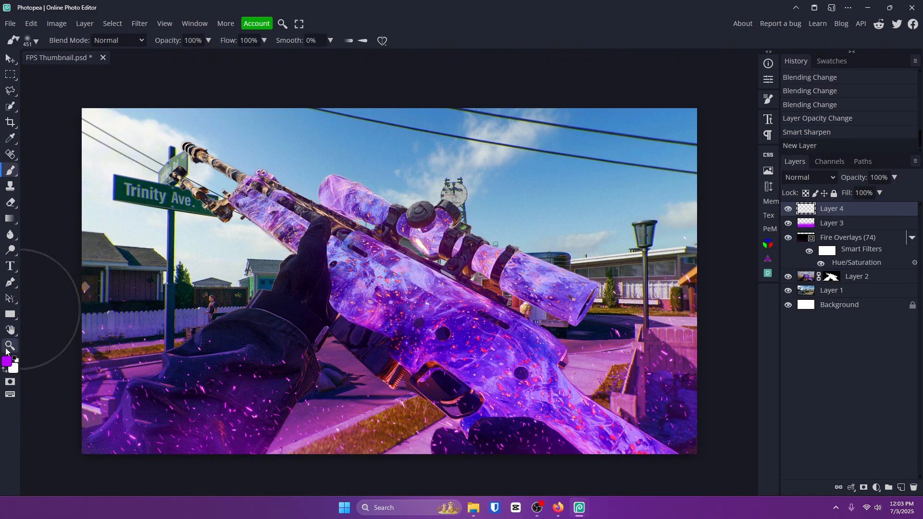
click(5, 369)
mouse_move(327, 289)
mouse_down()
mouse_move(266, 289)
mouse_move(281, 286)
mouse_up()
click(812, 175)
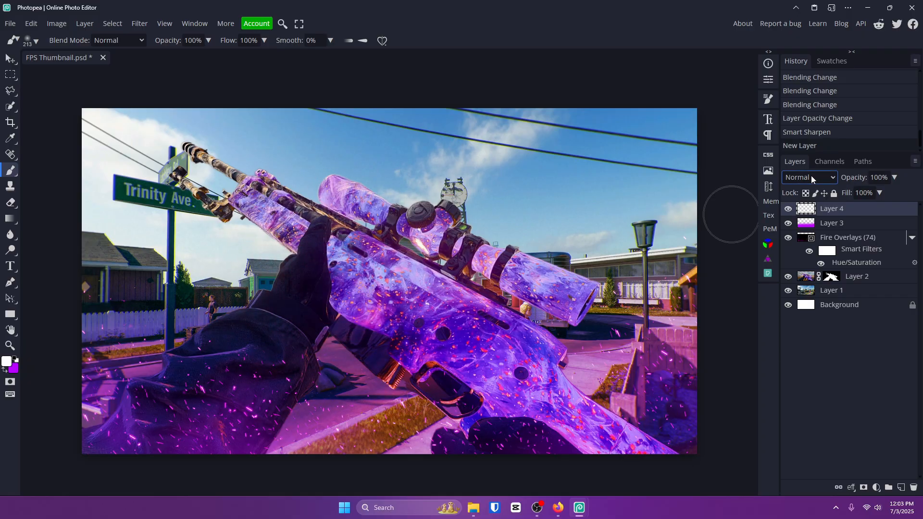
click(811, 174)
click(807, 385)
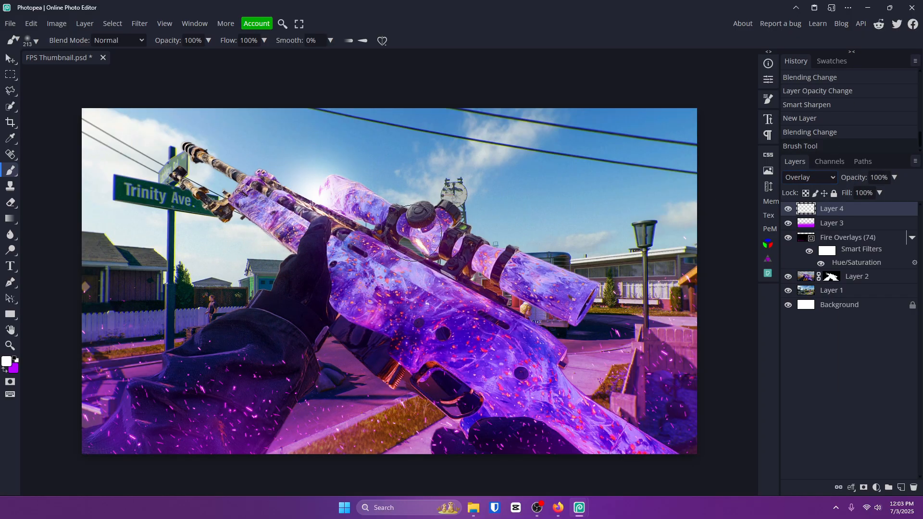
Dab white highlights along the rifle's scope, body and stock on the Overlay layer, undoing and repainting a misplaced spot
click(446, 215)
click(385, 282)
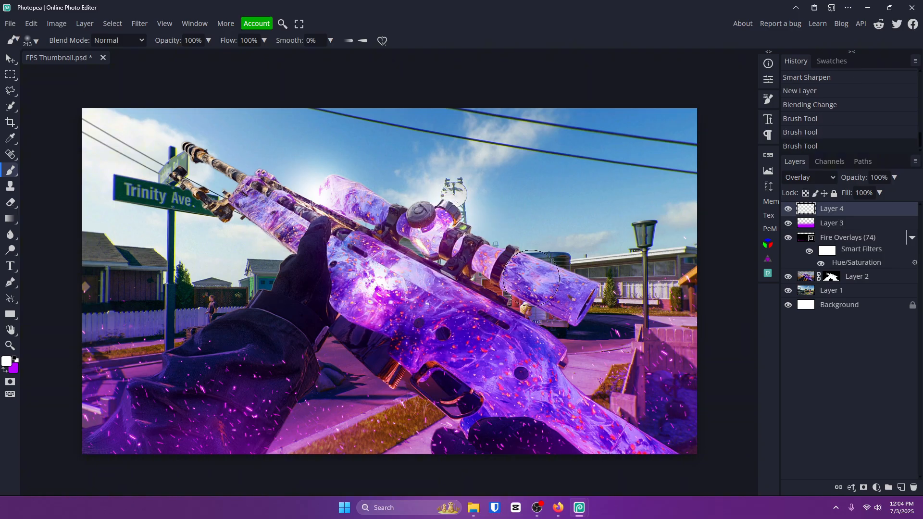
click(519, 272)
click(510, 340)
click(591, 405)
click(589, 332)
key(ctrl+z)
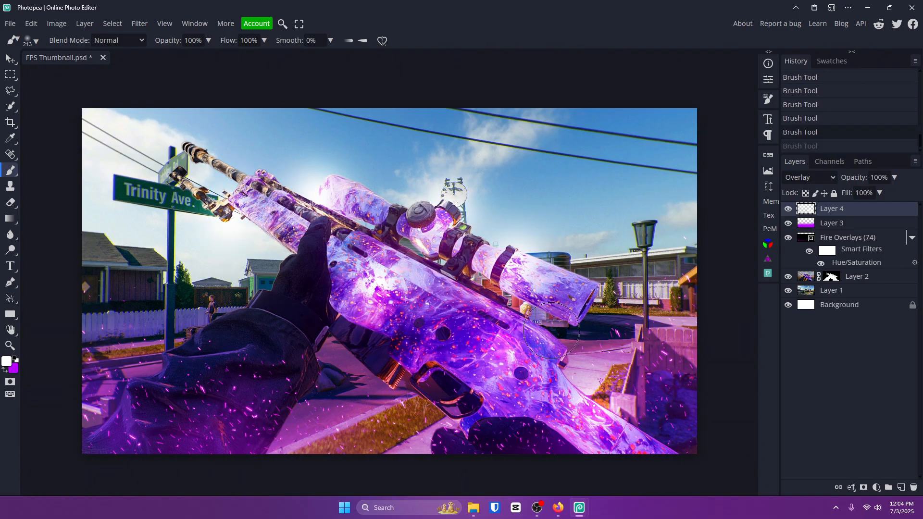
click(551, 330)
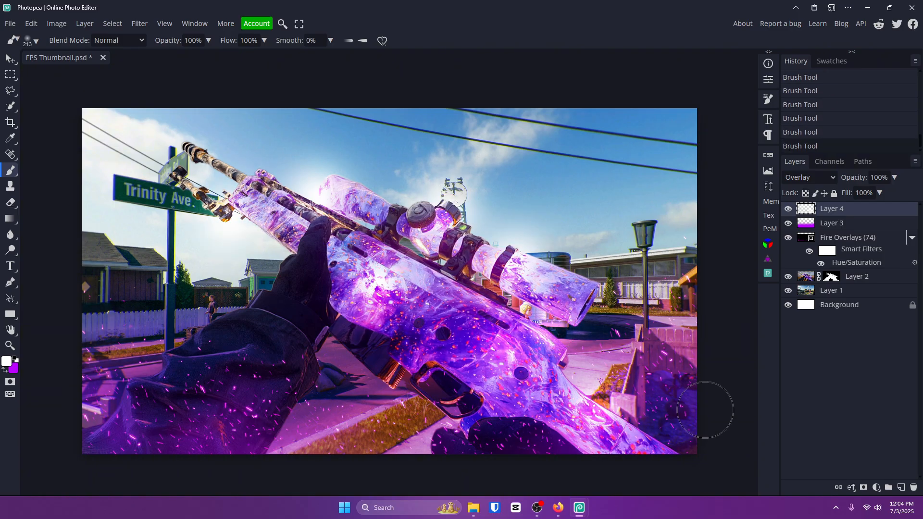
Toggle the visibility of the white highlights layer to compare the image with and without it
click(788, 210)
click(788, 209)
click(789, 209)
click(789, 209)
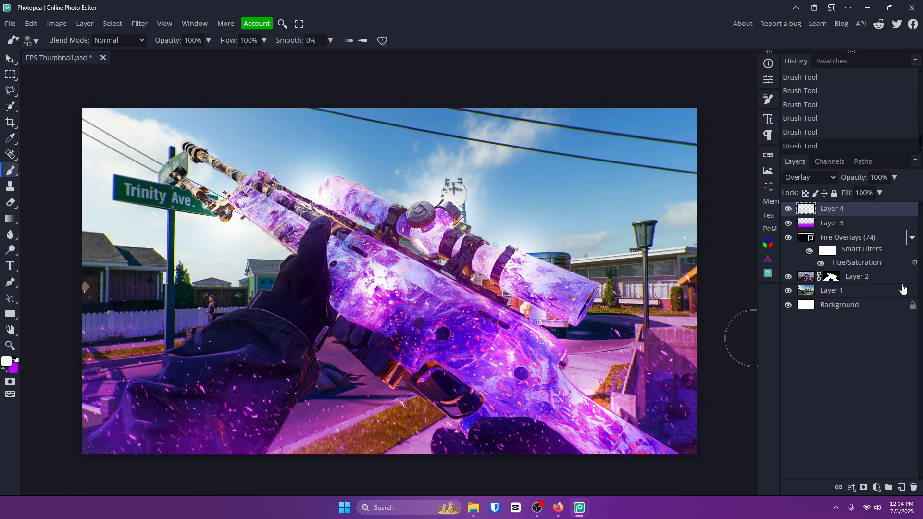
Apply a Gaussian Blur with a radius of about 1.2 px to the Nuketown image on Layer 1
click(845, 292)
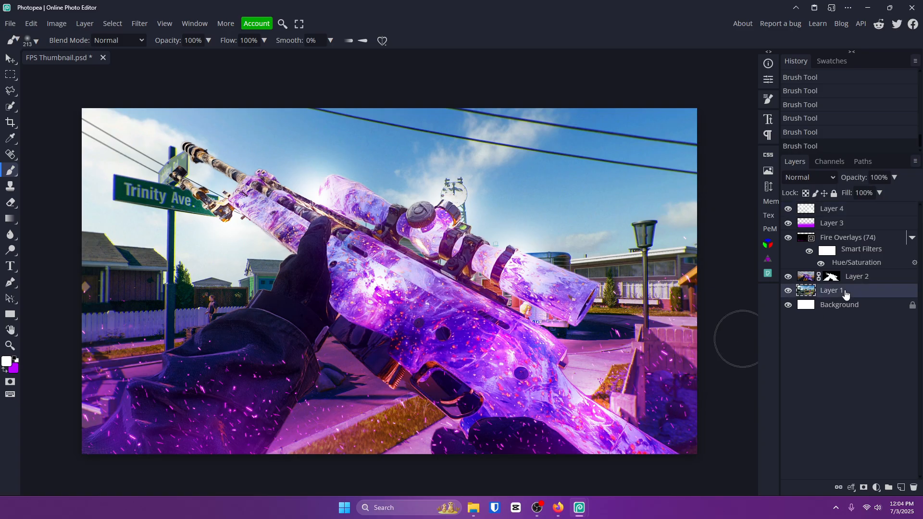
click(139, 23)
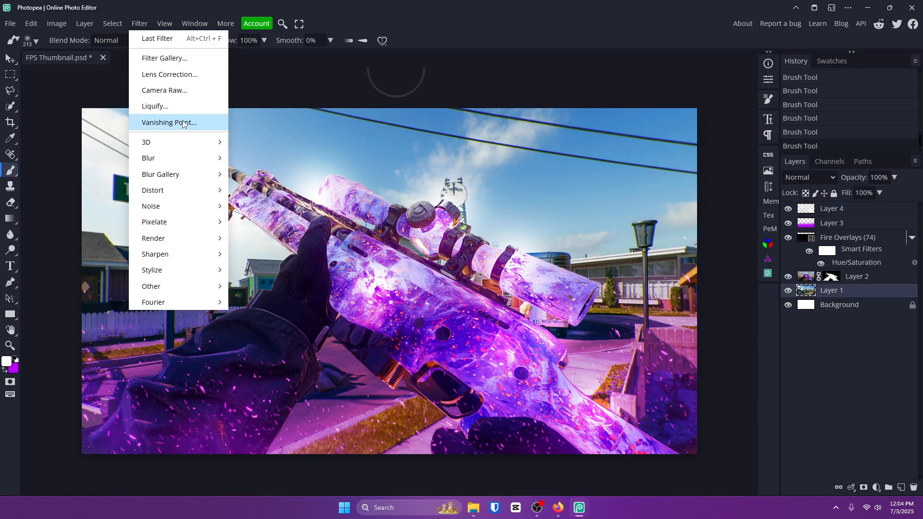
mouse_move(178, 159)
click(267, 223)
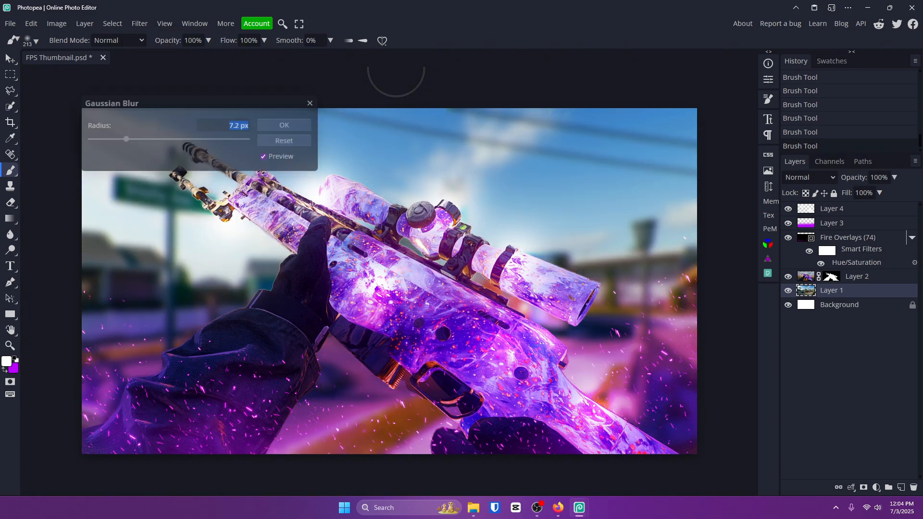
click(106, 140)
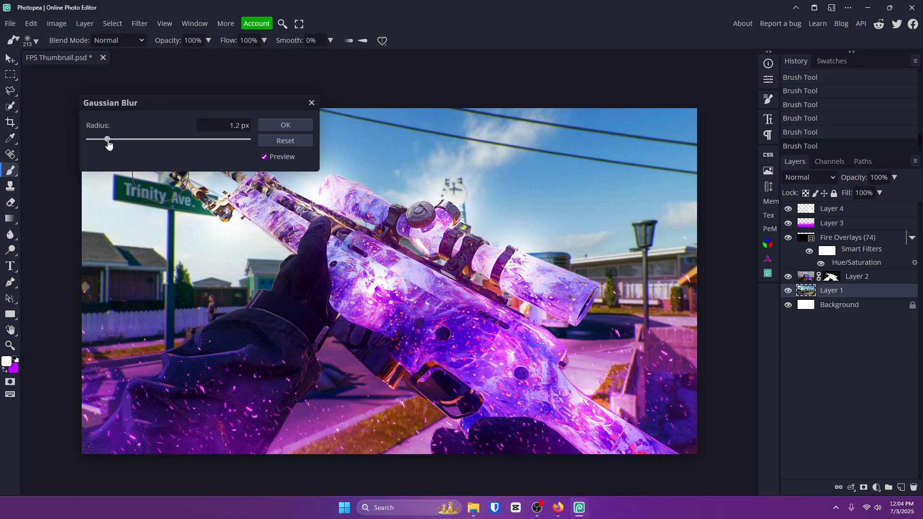
drag(108, 144, 109, 145)
click(276, 125)
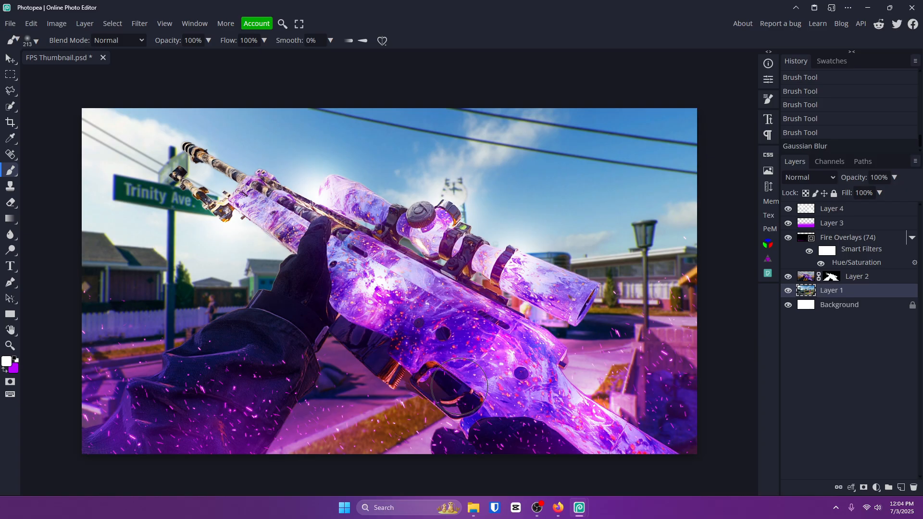
Rename the white highlights layer "Light spots" and the purple paint layer "Purple"
double_click(823, 210)
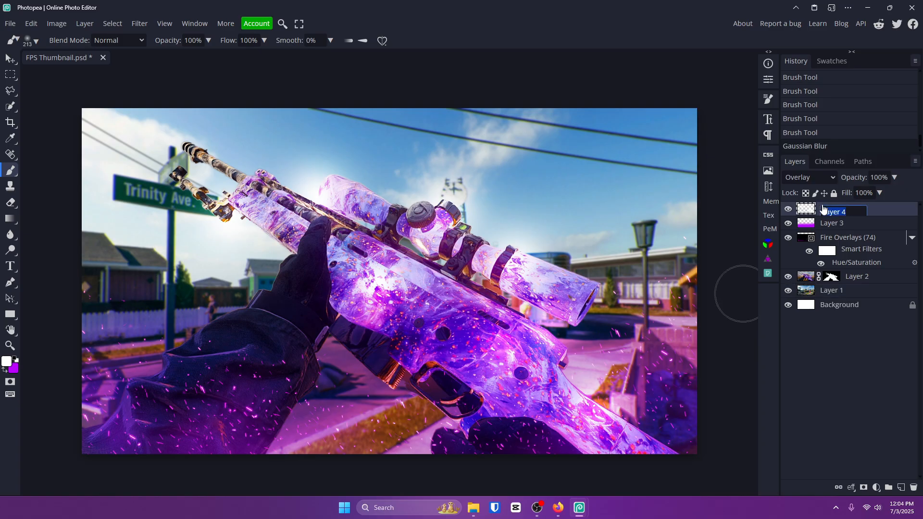
text(Light spots)
key(Return)
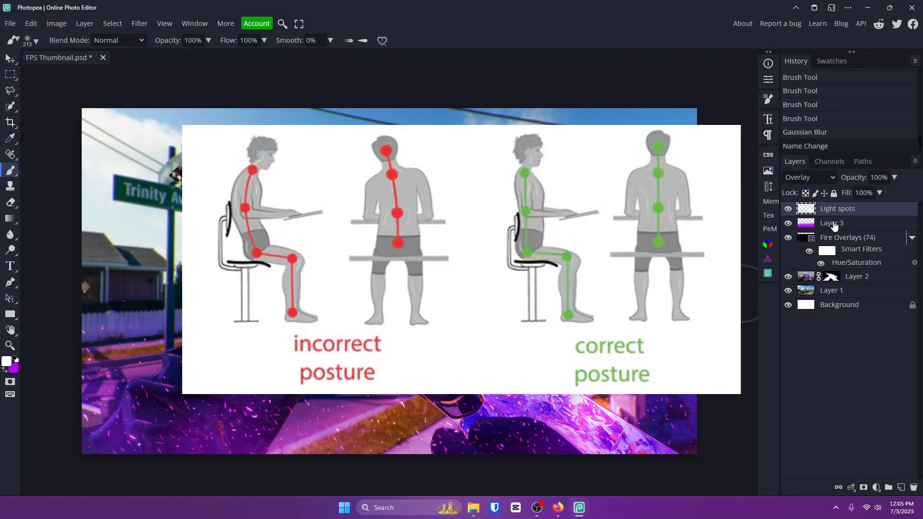
double_click(835, 225)
text(P)
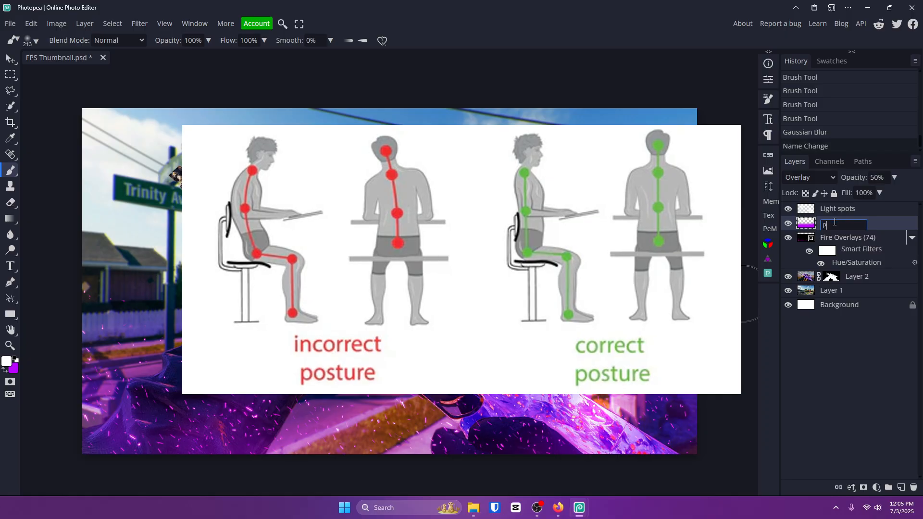
text(urple)
key(Return)
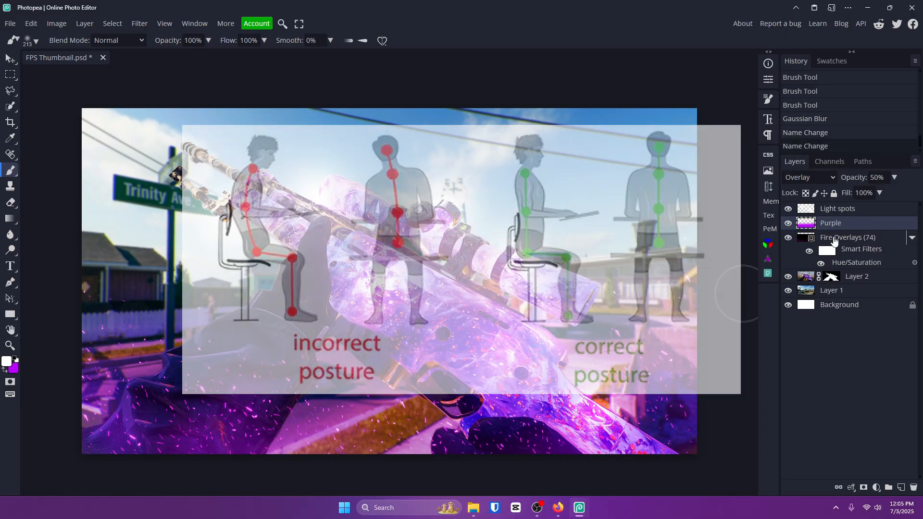
Rename the Fire Overlays (74) layer "Fire Overlay" and the masked rifle layer "Gun"
double_click(835, 238)
text(Fire Overlay)
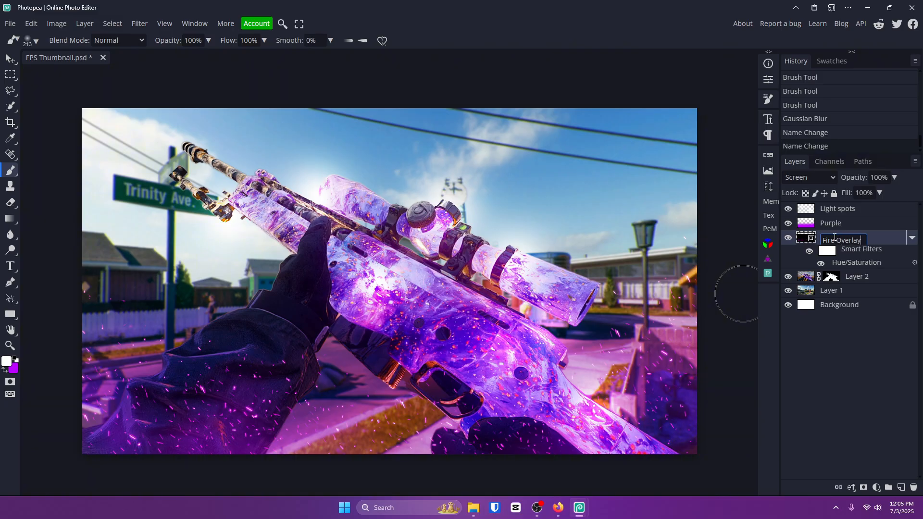
key(Return)
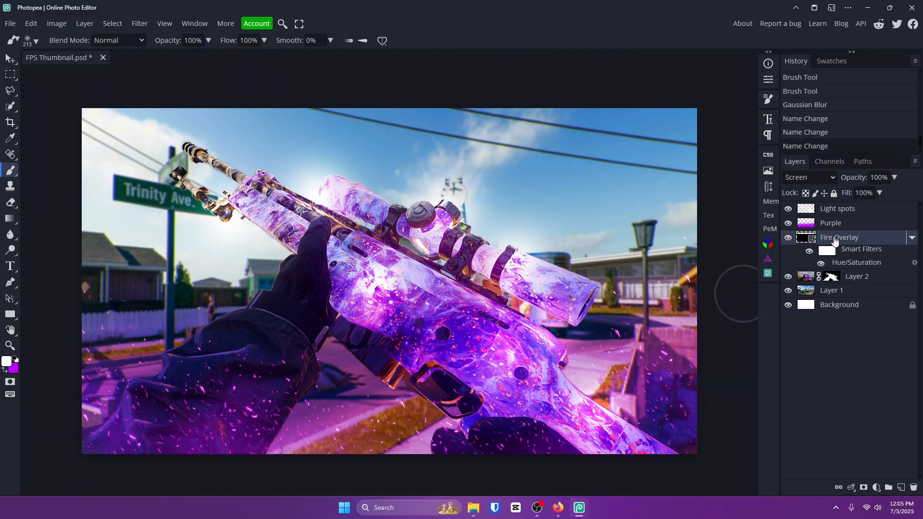
double_click(858, 276)
text(Gun)
key(Return)
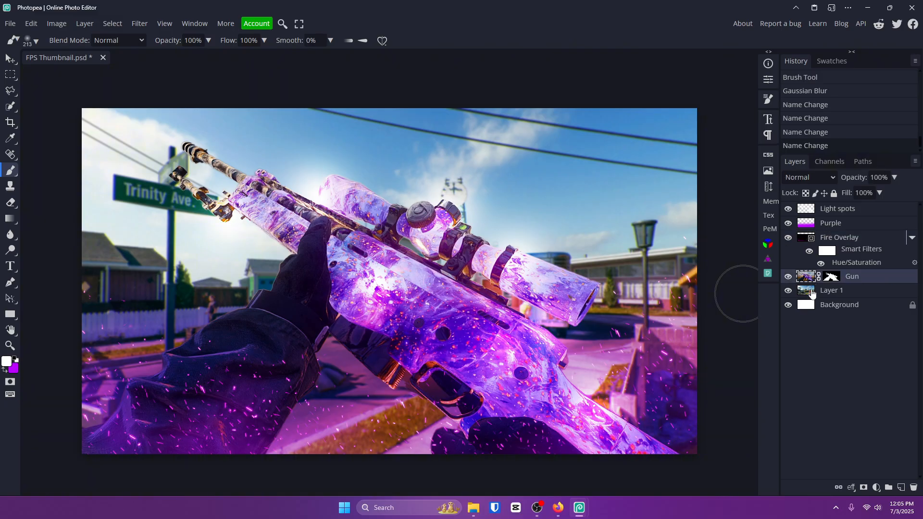
Rename the blurred Nuketown image layer "Background"
double_click(833, 293)
text(Background)
key(Return)
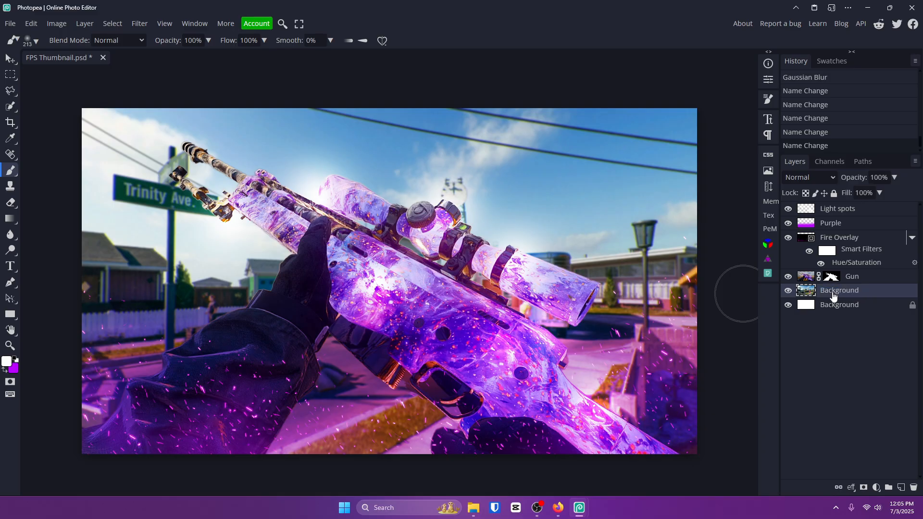
Delete the locked white Background layer beneath the blurred Nuketown image layer
click(873, 303)
key(Delete)
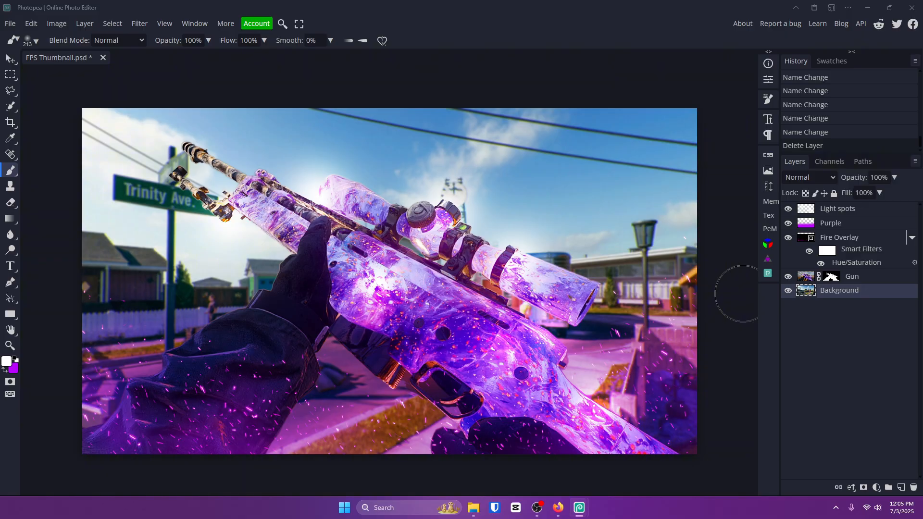
Add a Curves adjustment above the Light spots layer, mapping highlights from 196 to 206 and shadows from 64 to 48
click(852, 210)
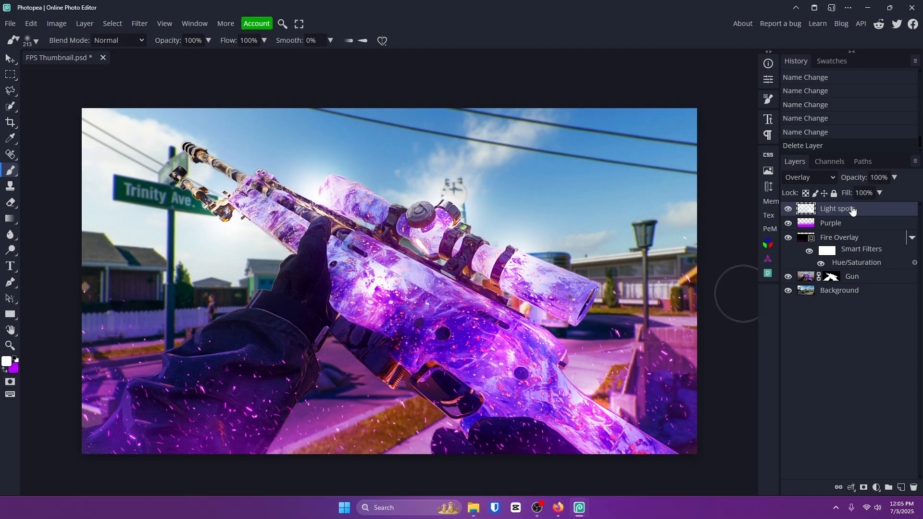
click(876, 488)
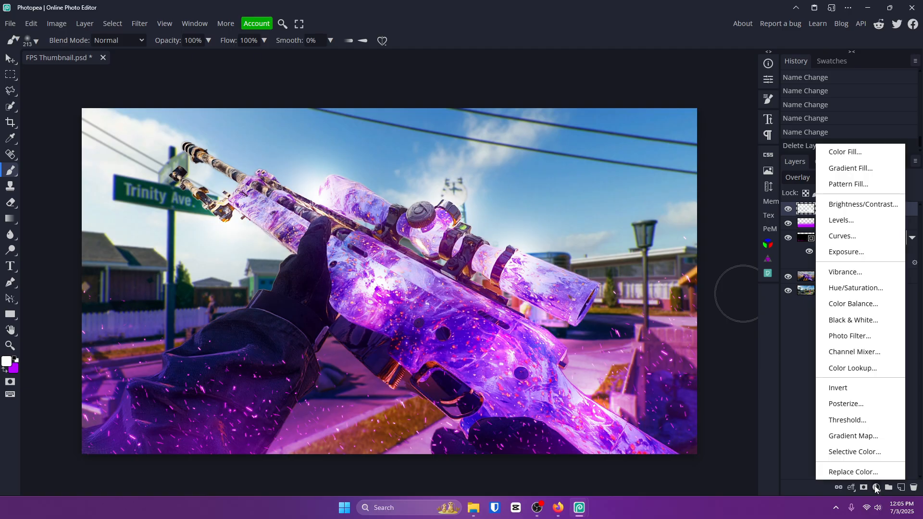
click(836, 236)
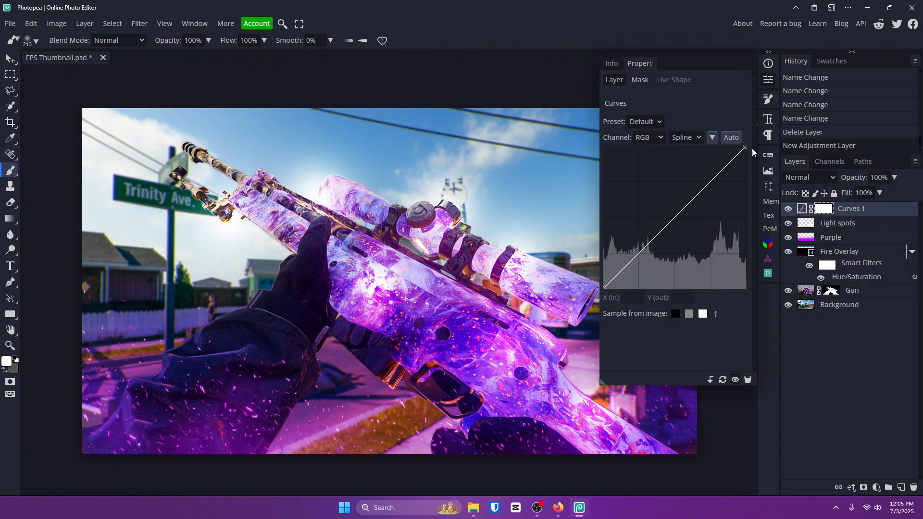
click(712, 181)
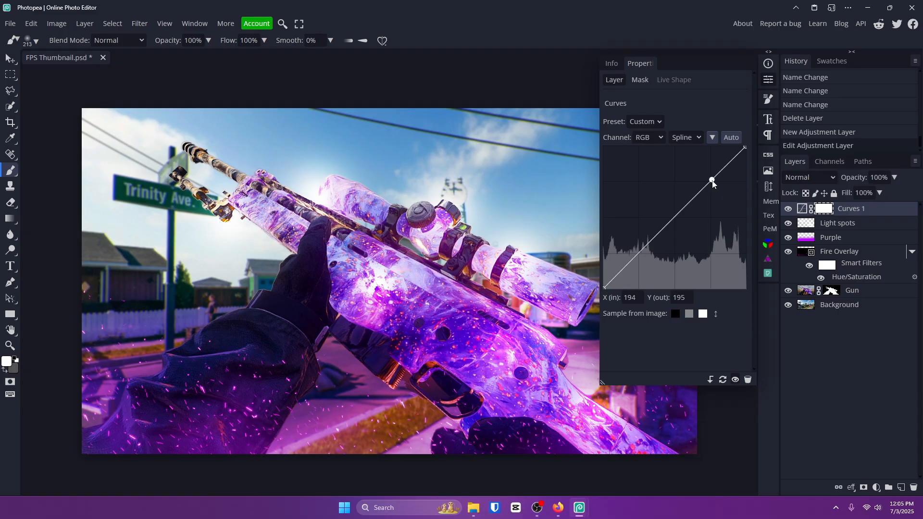
drag(713, 181, 714, 177)
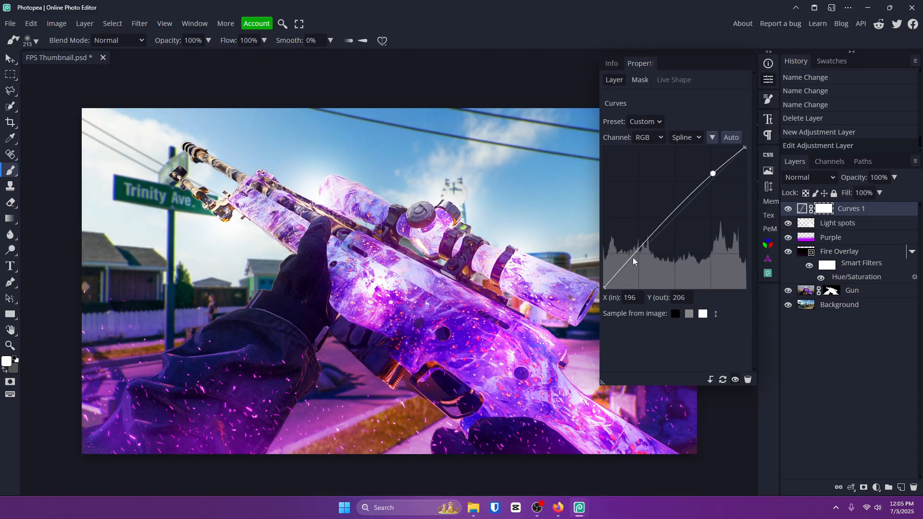
drag(633, 258, 639, 263)
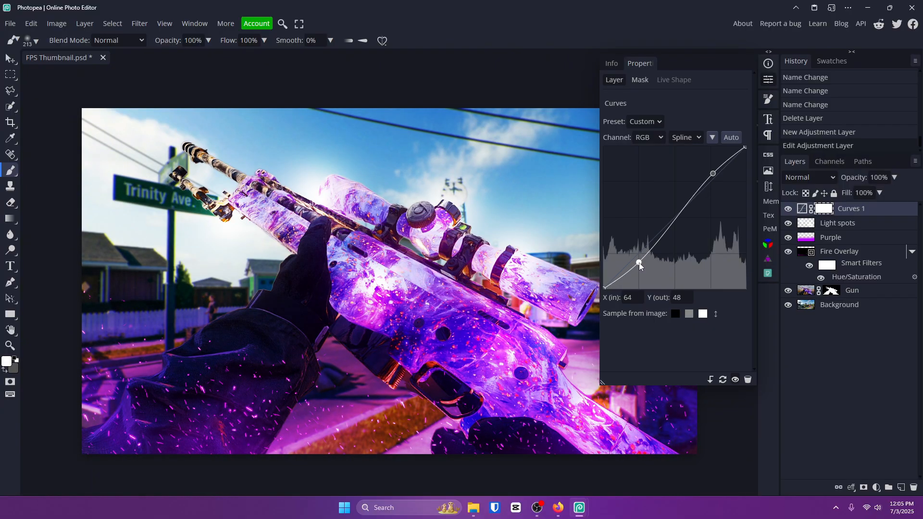
Compare the thumbnail with and without the Curves 1 adjustment layer
click(768, 79)
click(787, 209)
click(787, 209)
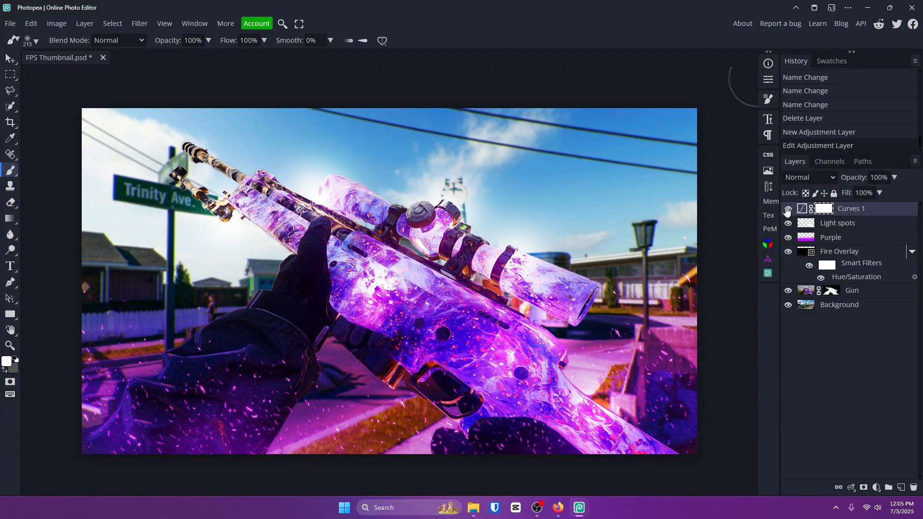
click(787, 209)
click(787, 209)
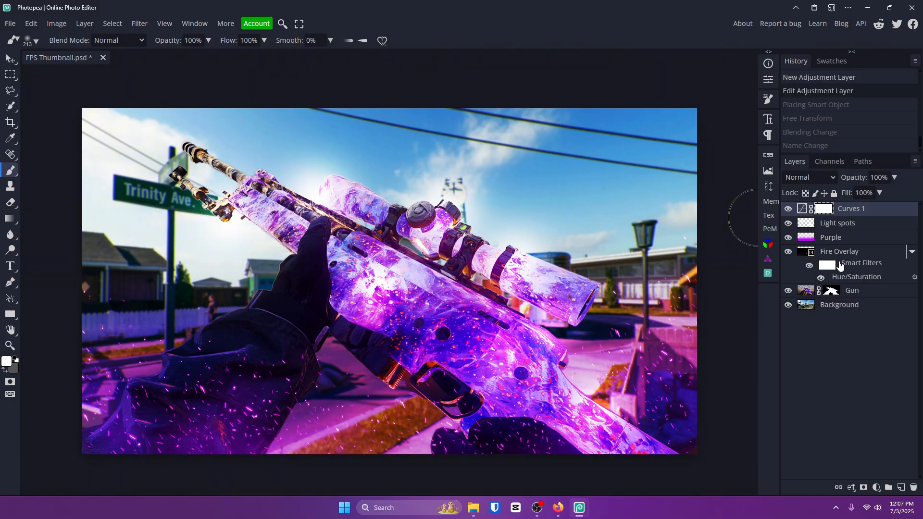
Search the plugin library for "super" and view the SuperBloom by Lunal Graphics page
click(769, 259)
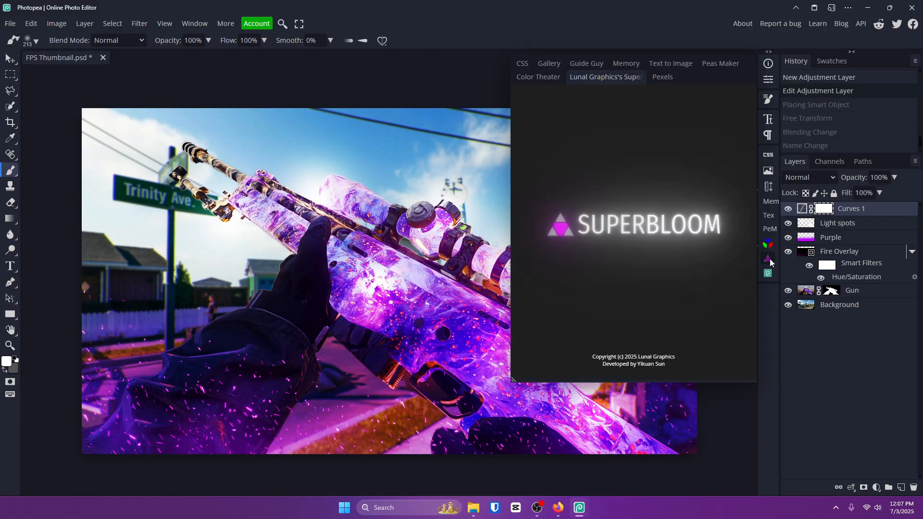
click(769, 259)
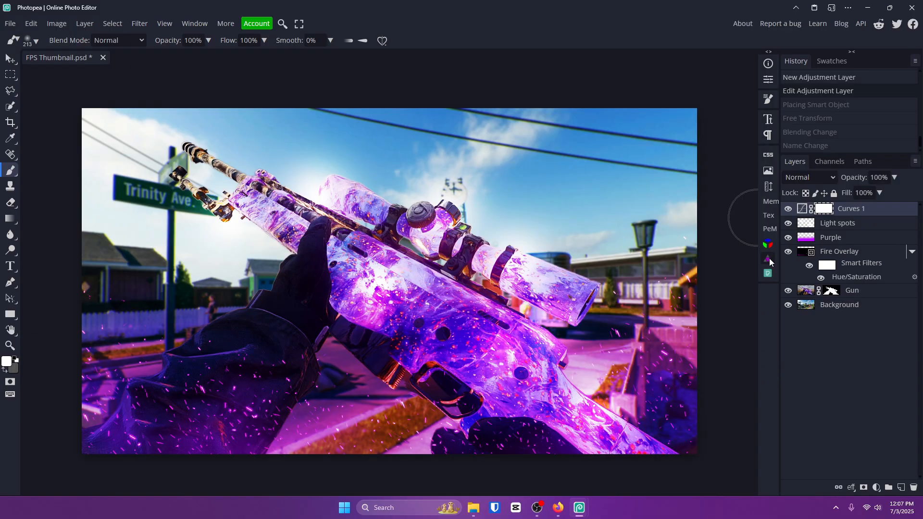
click(202, 27)
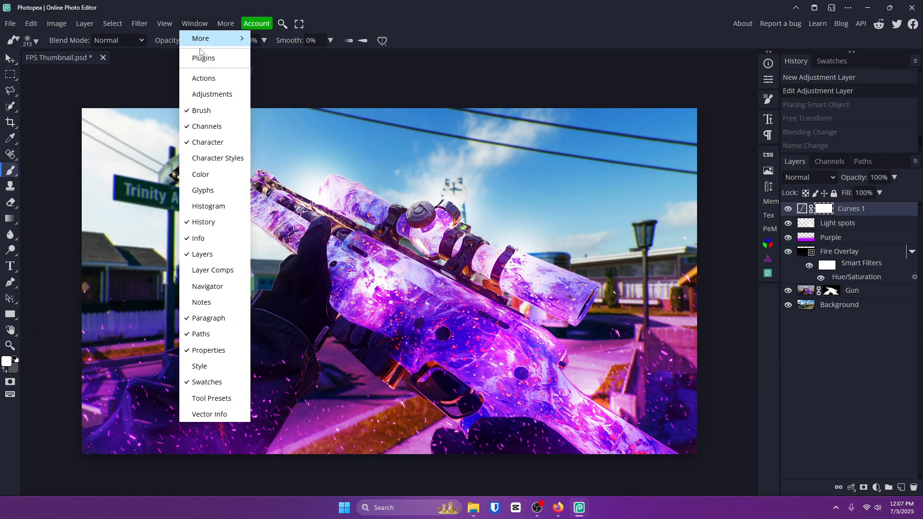
click(202, 56)
click(274, 55)
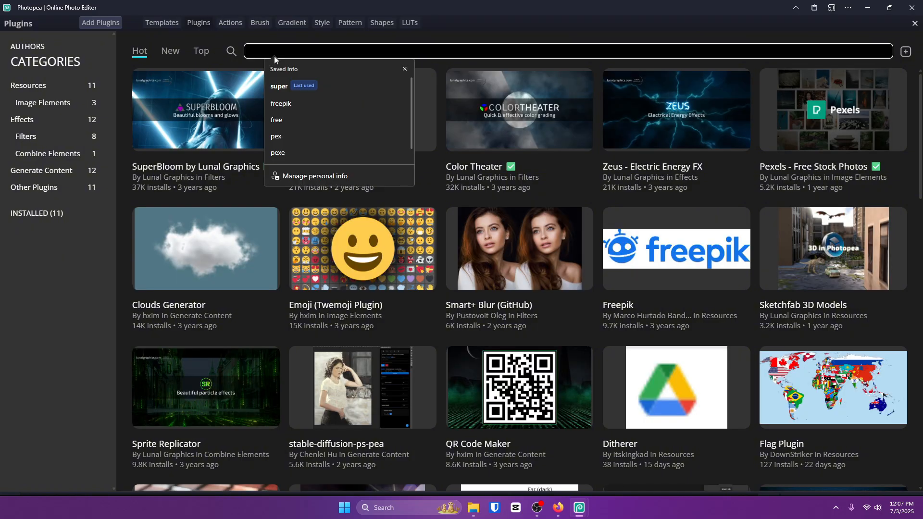
text(super)
key(ctrl+a)
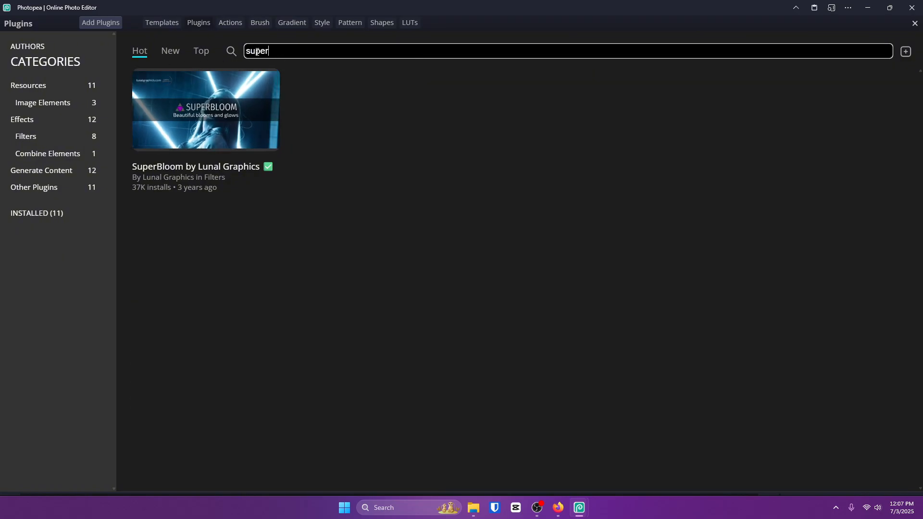
key(BackSpace)
click(174, 108)
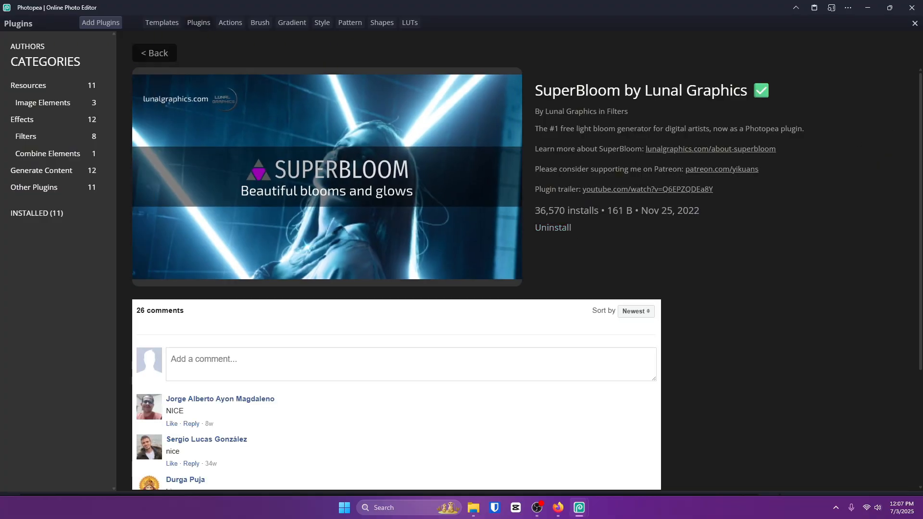
click(915, 24)
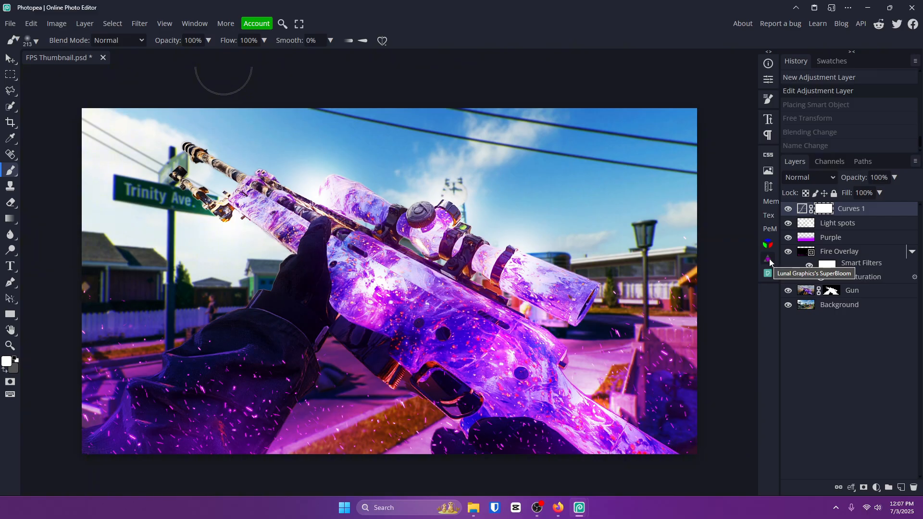
Set the SuperBloom plugin's brightness to 25 and add the bloom to the document
click(769, 259)
scroll(589, 284, down, 3)
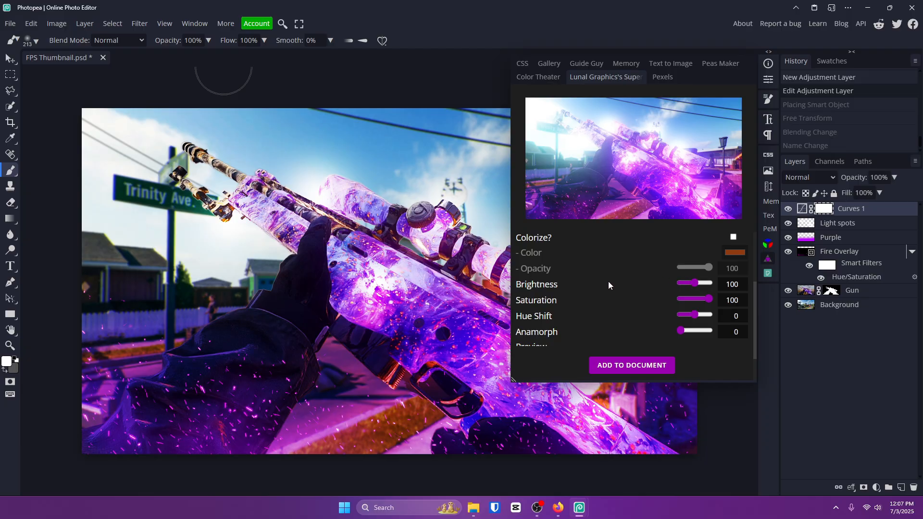
double_click(733, 284)
text(25)
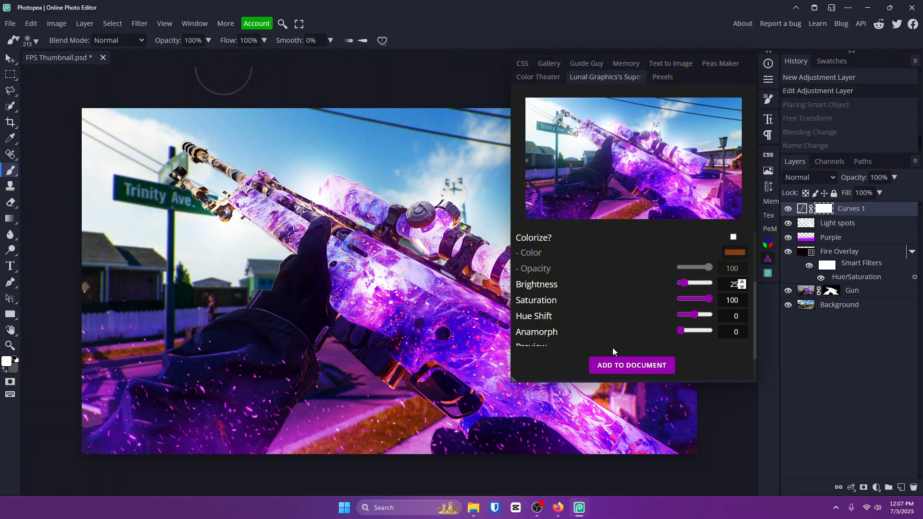
click(649, 369)
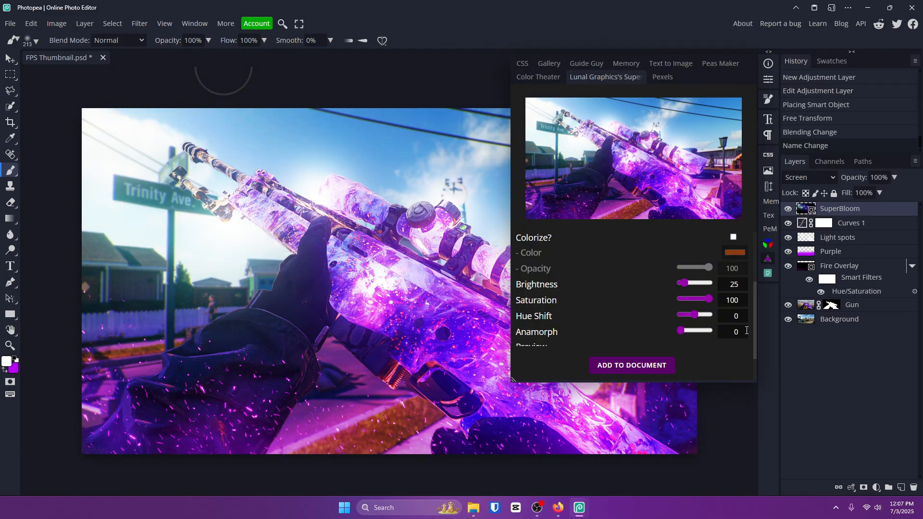
click(766, 86)
click(766, 85)
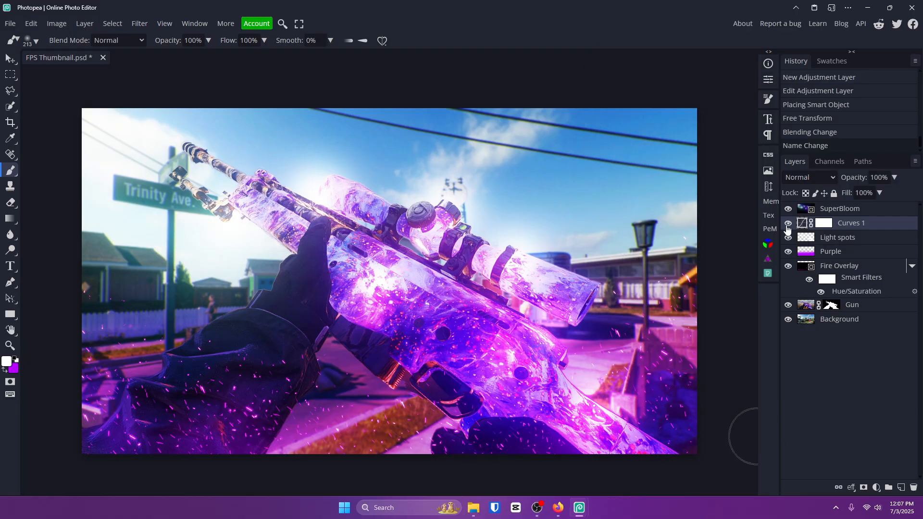
Compare the image with and without the SuperBloom layer and move that layer below Curves 1
click(788, 209)
click(788, 209)
drag(838, 210, 844, 226)
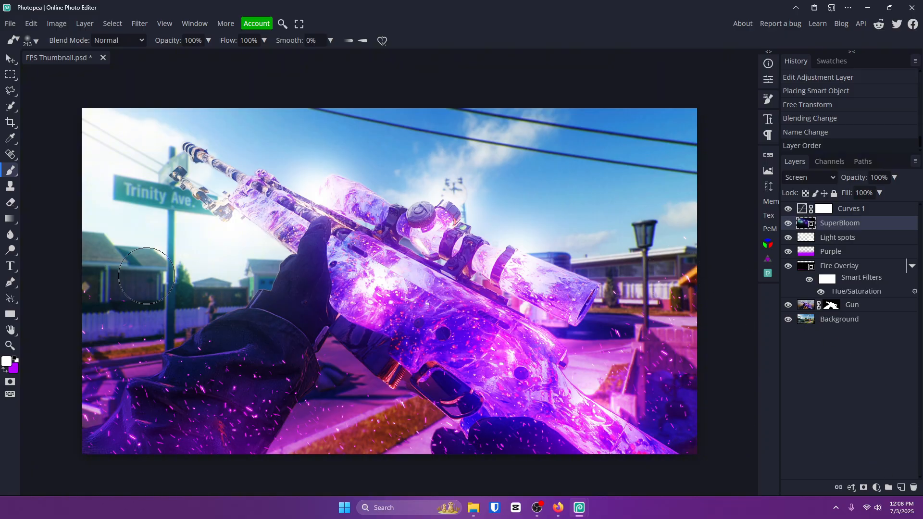
Add the white text "MAKE THIS" over the rifle in Anton Regular at 90 px
click(10, 266)
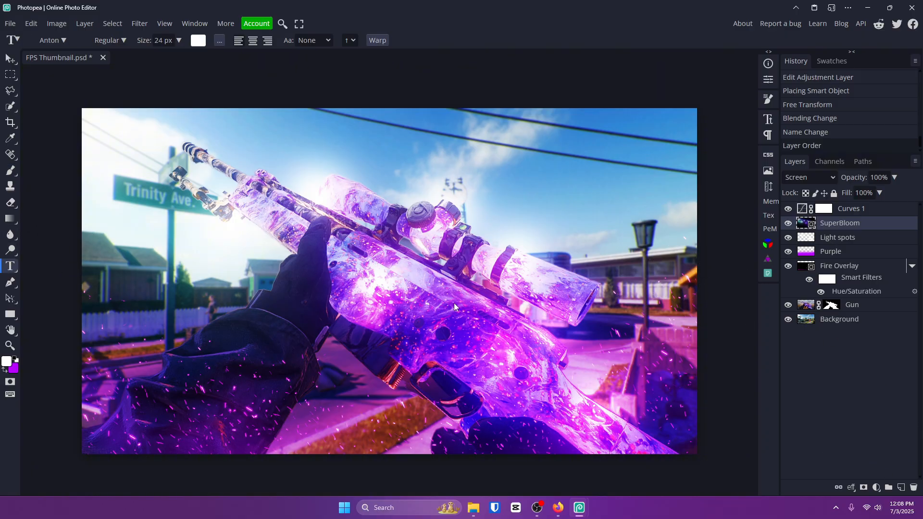
click(365, 295)
text(MAKE THIS)
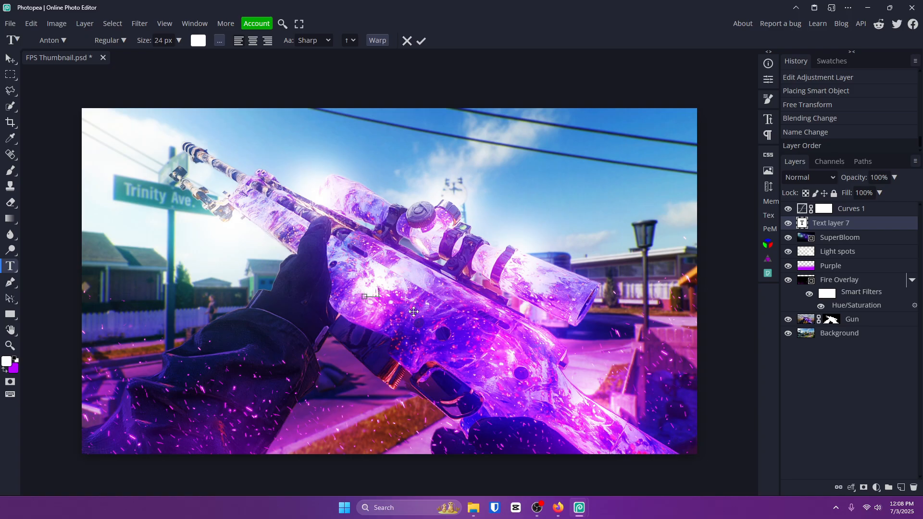
key(ctrl+a)
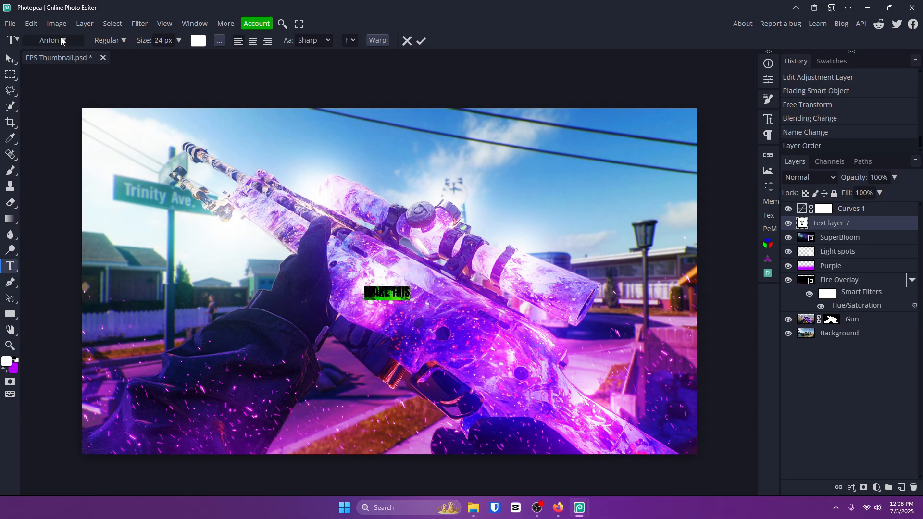
click(174, 37)
click(179, 40)
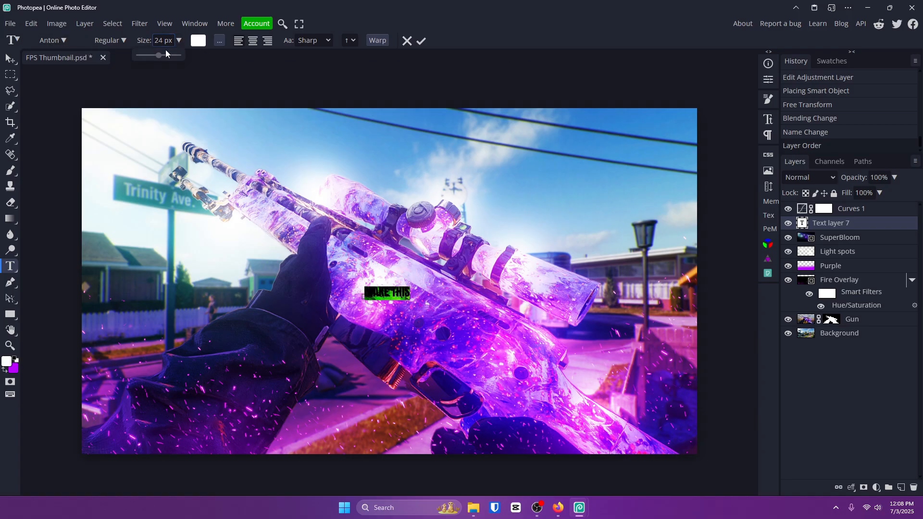
drag(161, 55, 172, 55)
click(421, 41)
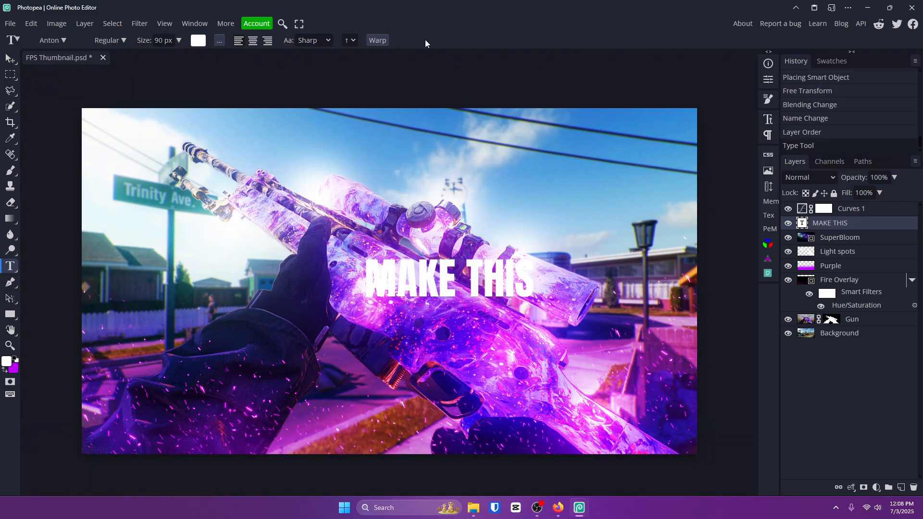
Rotate the MAKE THIS text about 28° and scale it to about 125% along the rifle's body
key(ctrl+t)
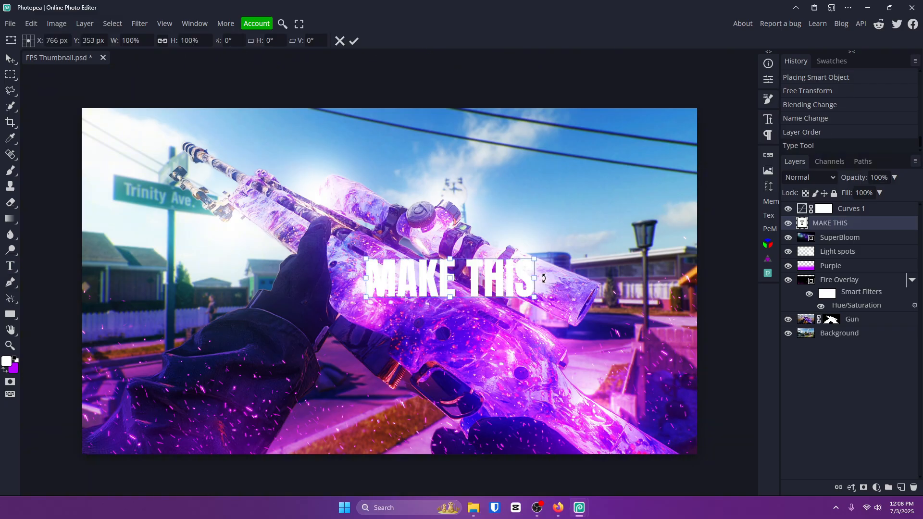
drag(543, 278, 595, 345)
drag(543, 324, 503, 348)
drag(554, 370, 549, 333)
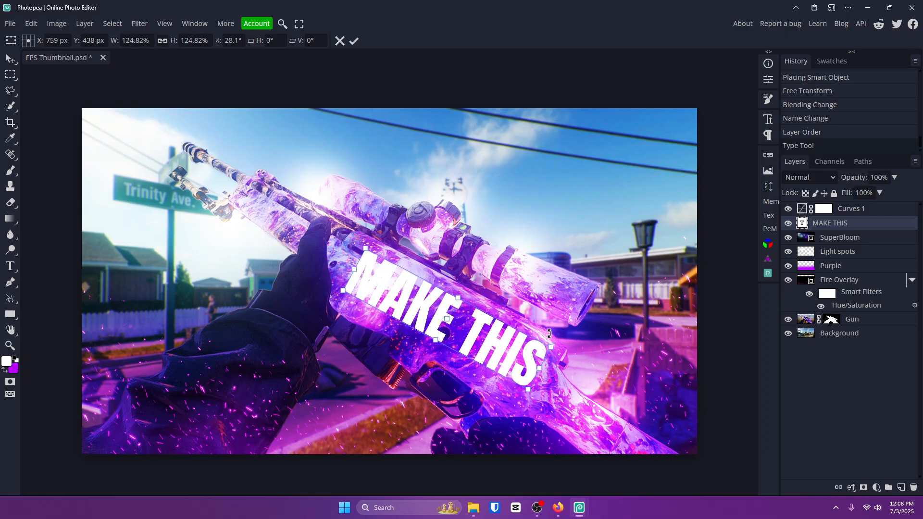
click(355, 41)
Rasterize the MAKE THIS text layer
double_click(860, 228)
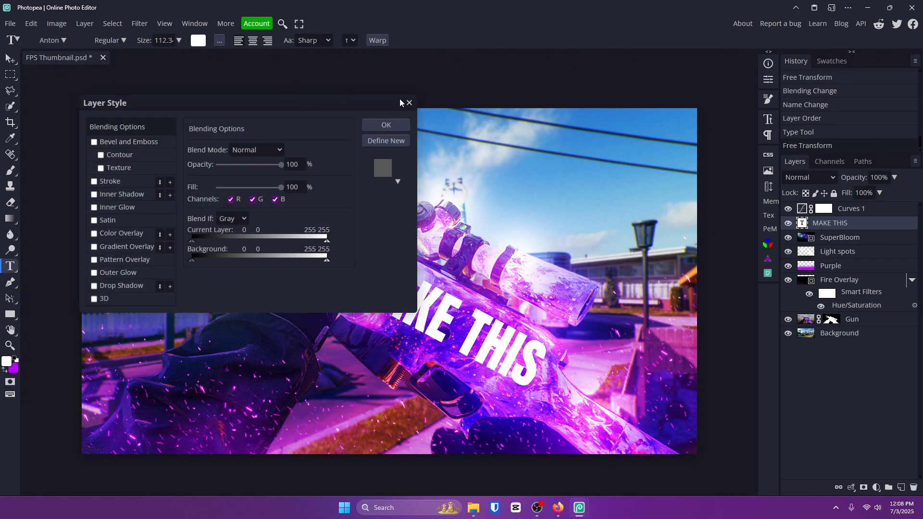
click(409, 103)
right_click(853, 227)
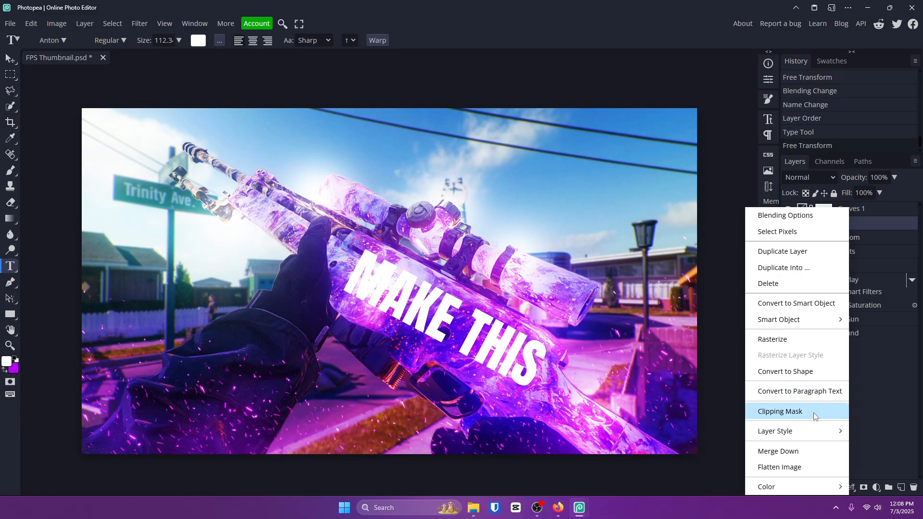
click(783, 340)
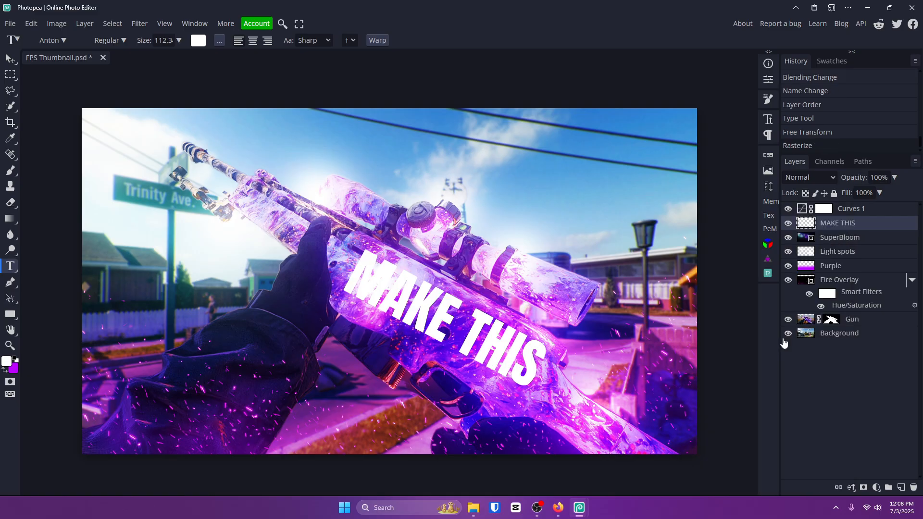
Apply a perspective transform to the MAKE THIS layer so the MAKE end is smaller, and reposition the text on the rifle's body
key(ctrl+t)
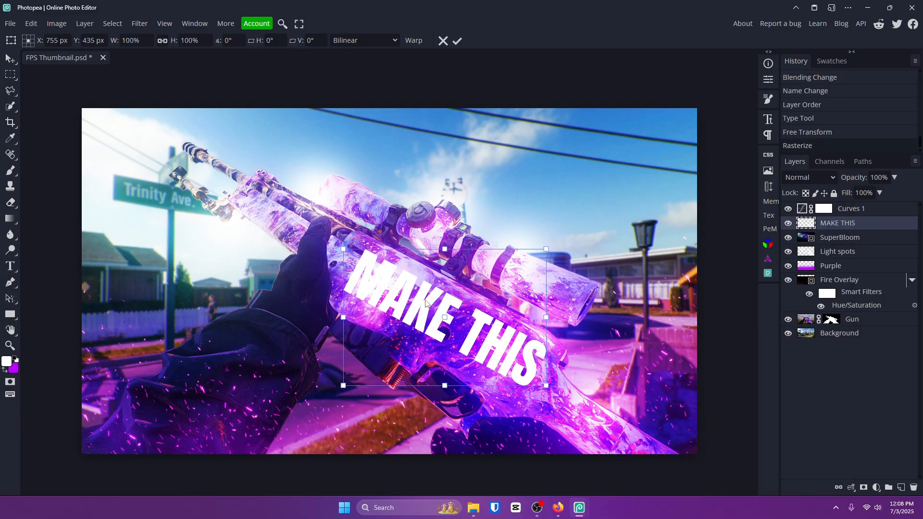
right_click(422, 298)
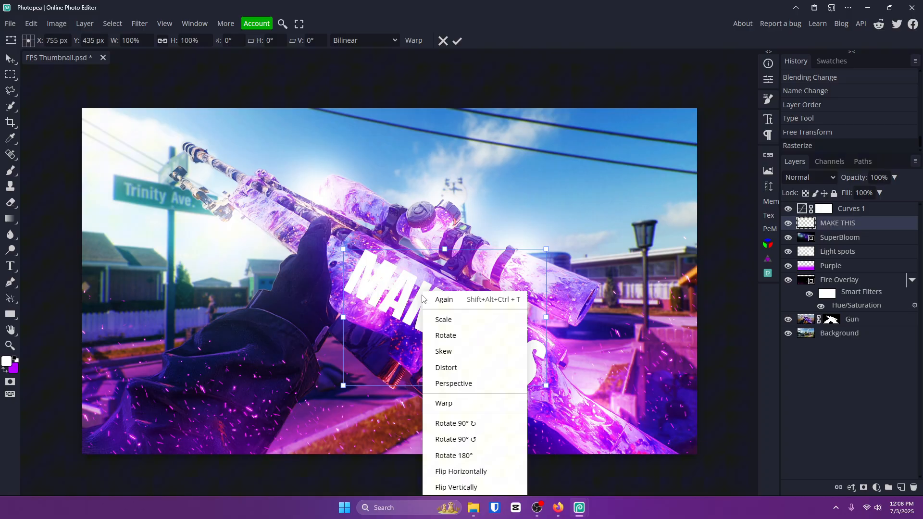
click(461, 387)
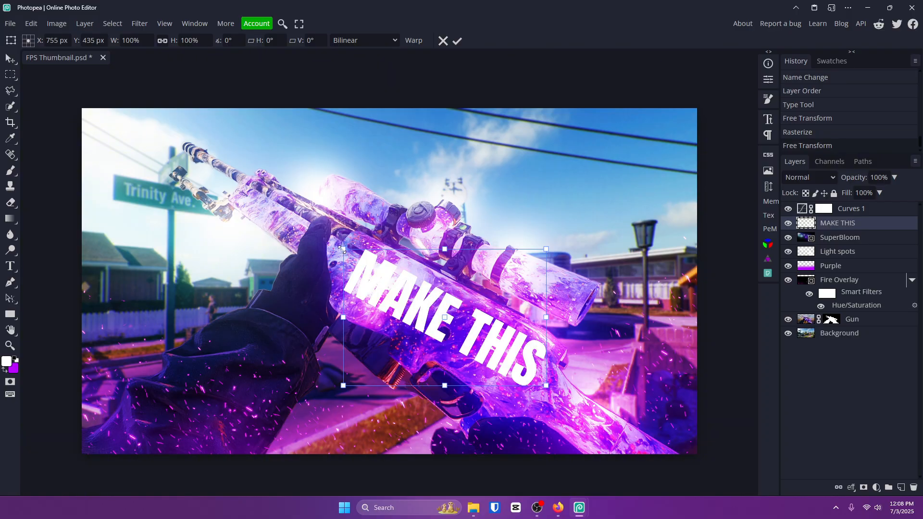
drag(343, 249, 354, 274)
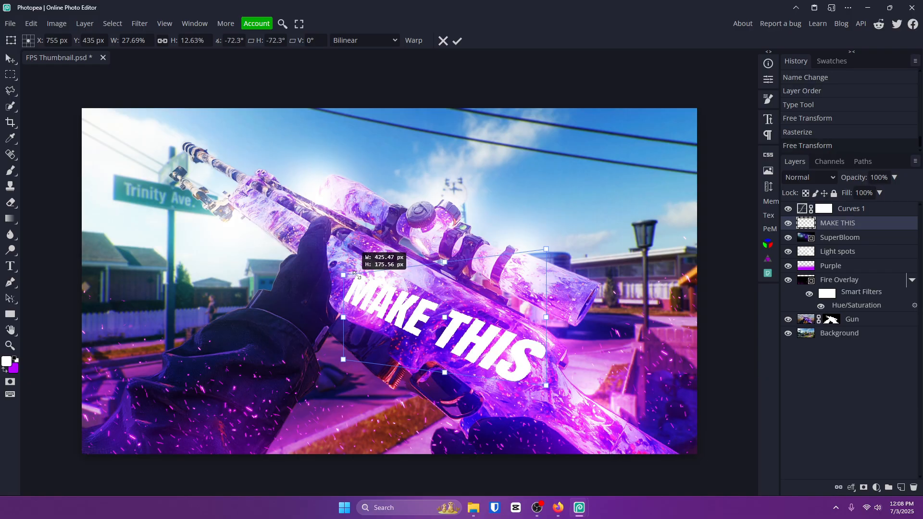
drag(582, 306, 582, 327)
drag(454, 313, 426, 313)
click(457, 40)
key(v)
Add a drop shadow to the MAKE THIS layer with distance 12 px, angle 131° and opacity 47%
double_click(874, 228)
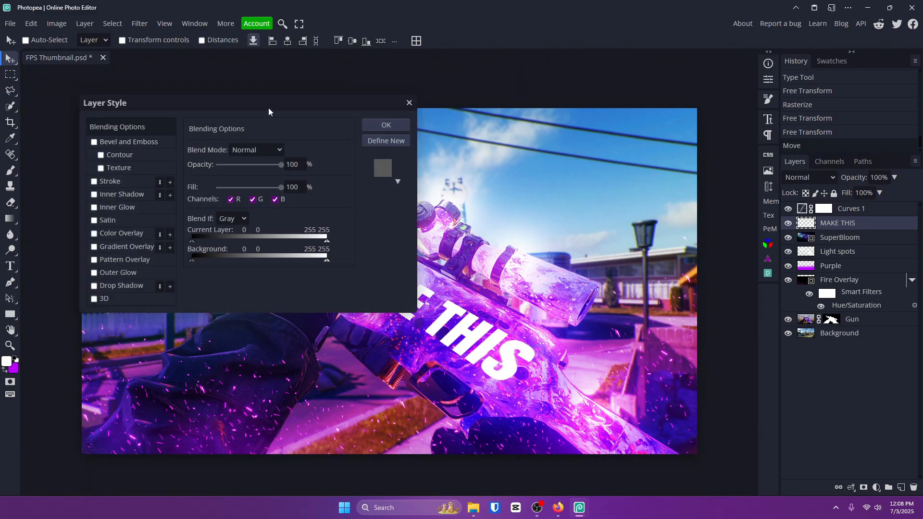
drag(268, 107, 734, 67)
click(577, 245)
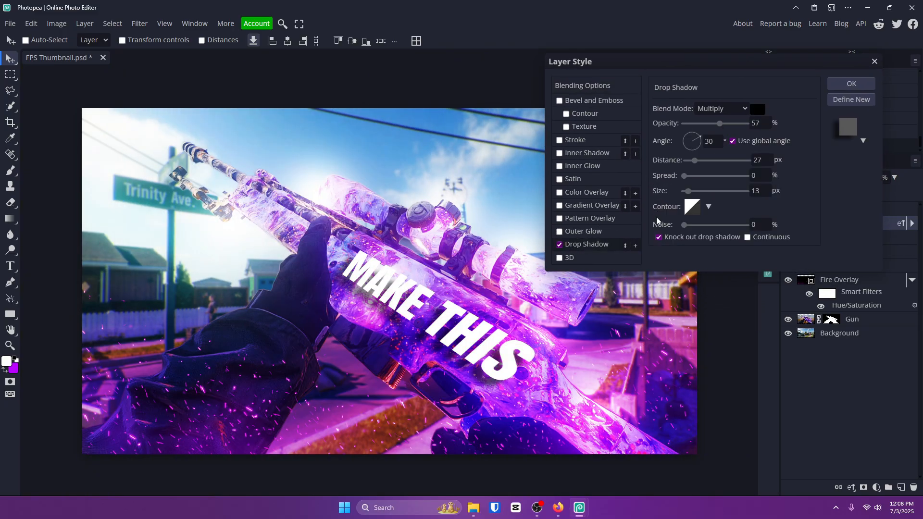
drag(694, 161, 690, 161)
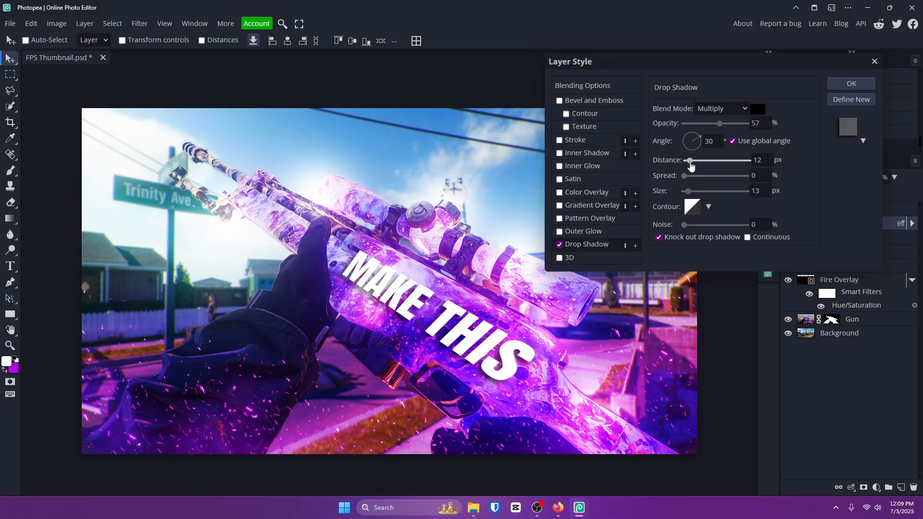
click(686, 140)
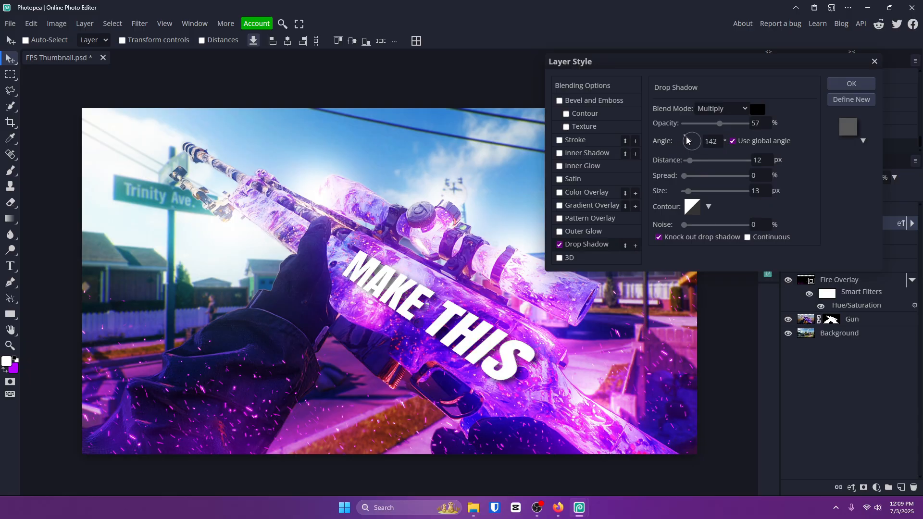
click(688, 136)
mouse_move(720, 124)
mouse_down()
mouse_move(703, 124)
mouse_move(713, 124)
mouse_up()
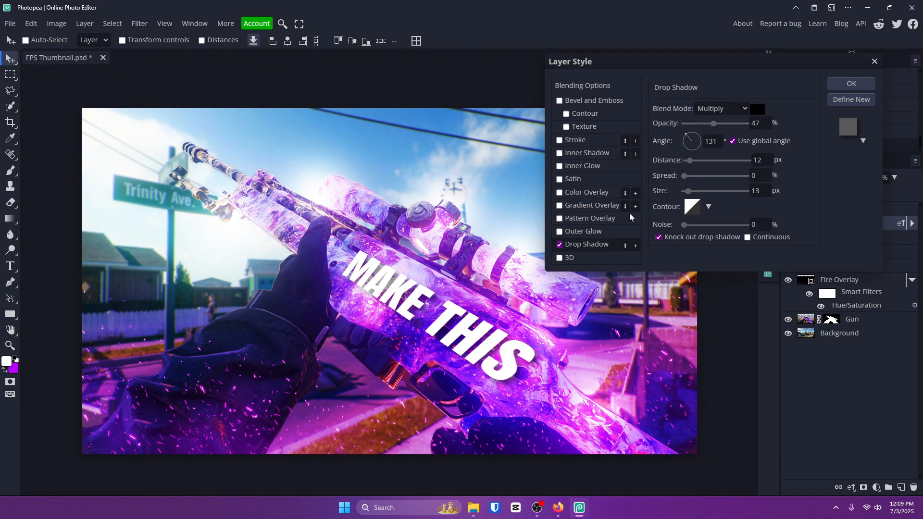
Add a gradient overlay to the MAKE THIS layer with angle 139°, scale 5% and horizontal offset -8%, splitting the two words
click(561, 208)
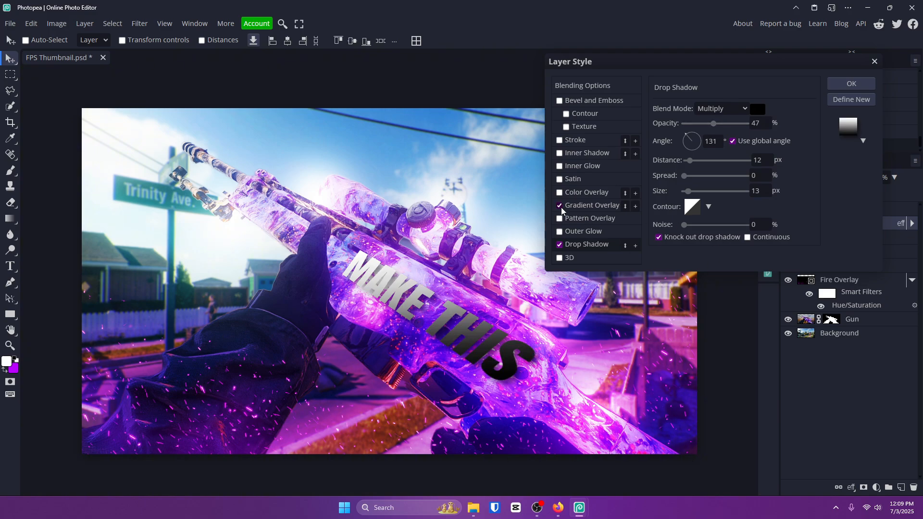
click(570, 206)
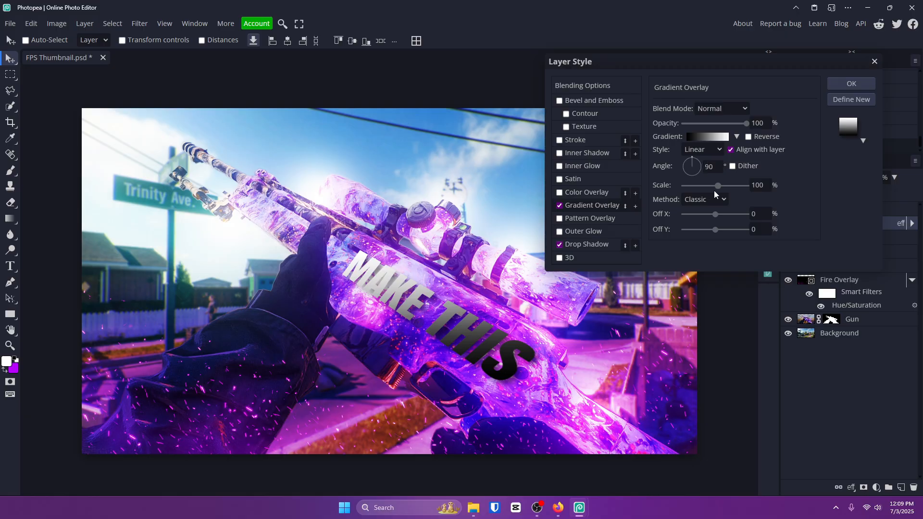
drag(715, 188, 687, 162)
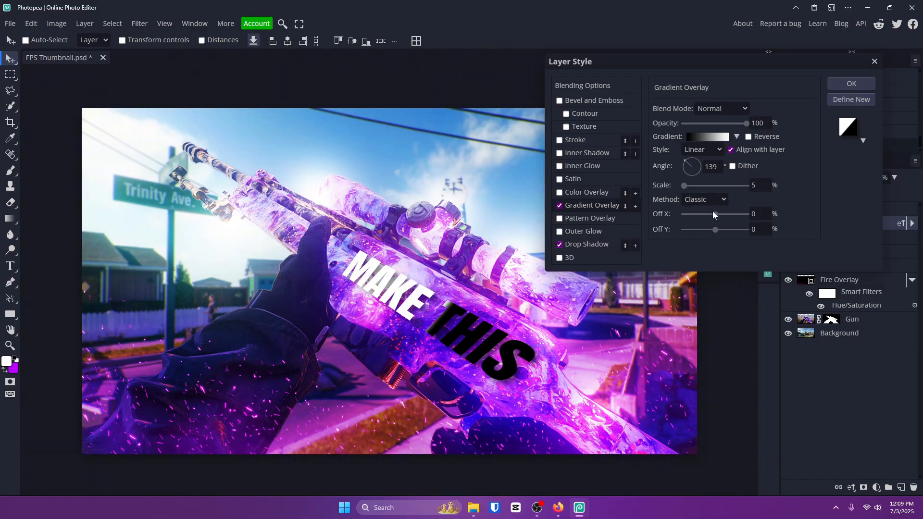
drag(715, 217, 713, 217)
Set the gradient overlay's colors to white and red so that MAKE is red and THIS is white
click(693, 139)
double_click(173, 315)
drag(255, 307, 245, 276)
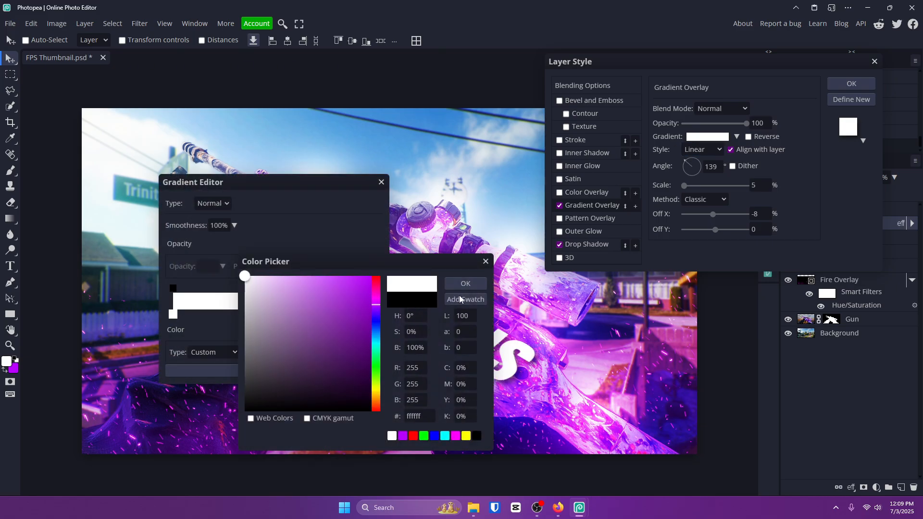
click(465, 283)
double_click(375, 315)
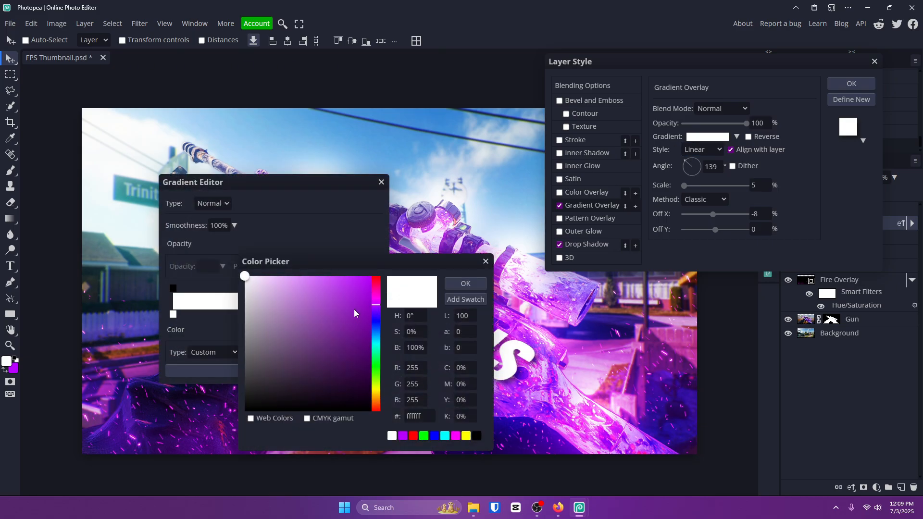
mouse_move(376, 287)
mouse_down()
mouse_move(387, 262)
mouse_move(373, 275)
mouse_up()
click(465, 283)
drag(281, 180, 177, 142)
click(170, 330)
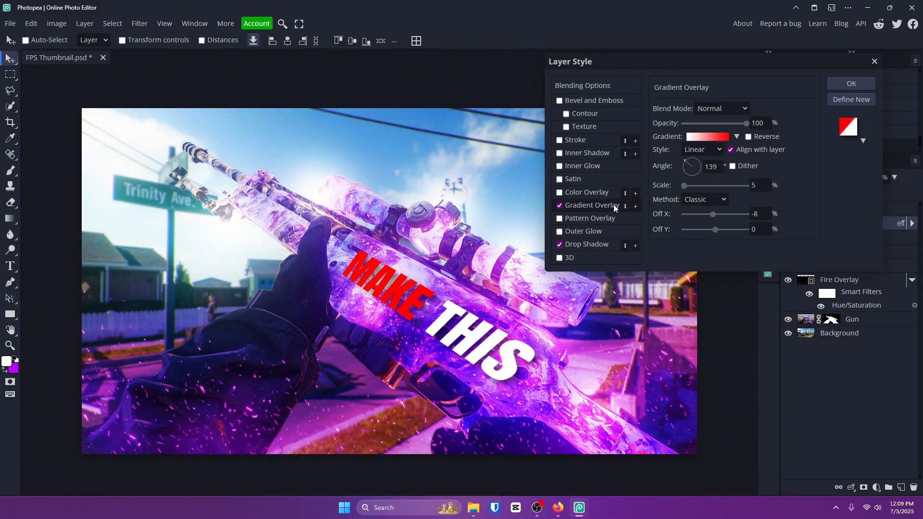
Discard the open layer style changes and delete the MAKE THIS layer
click(875, 62)
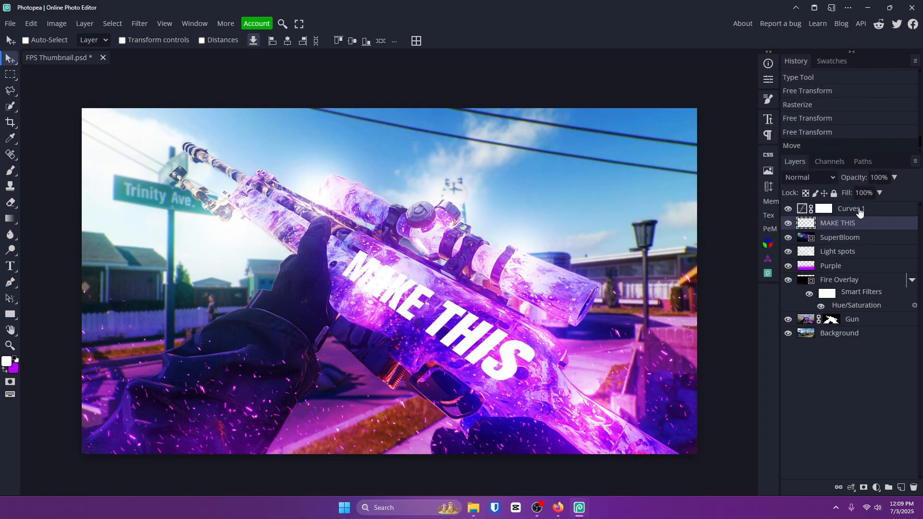
key(Delete)
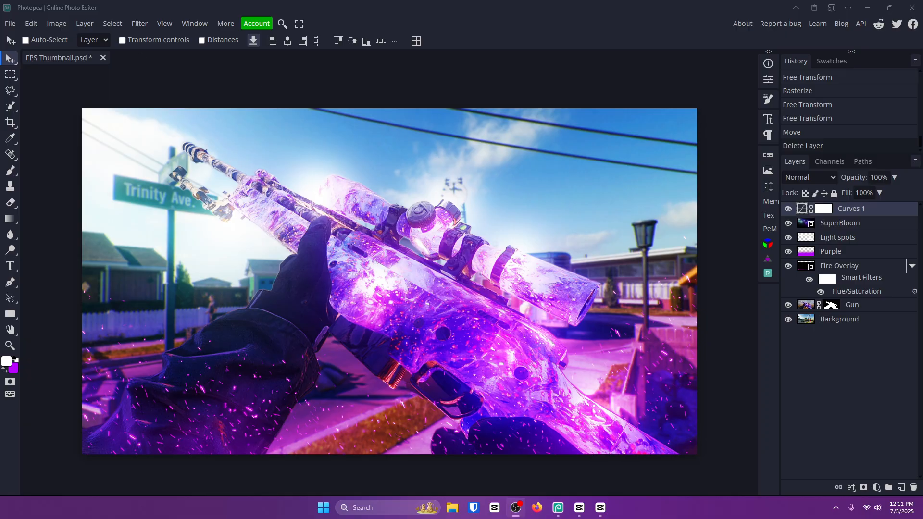
Export the image as a JPG named FPS Thumbnail at 1280 × 720 px and 100% quality
click(10, 24)
mouse_move(36, 174)
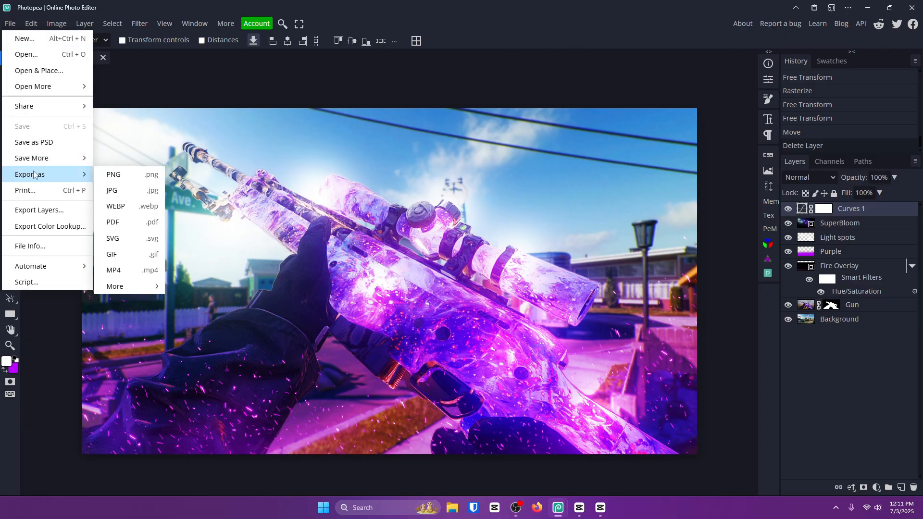
click(134, 191)
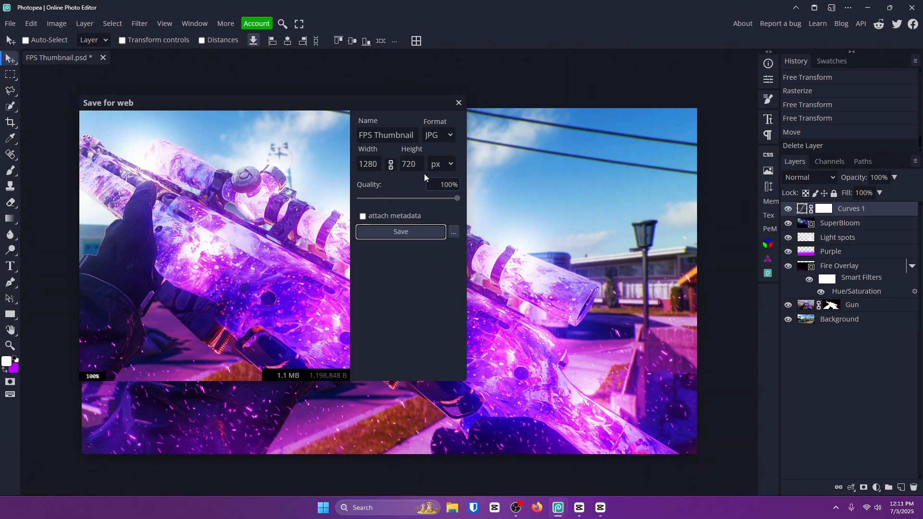
click(401, 232)
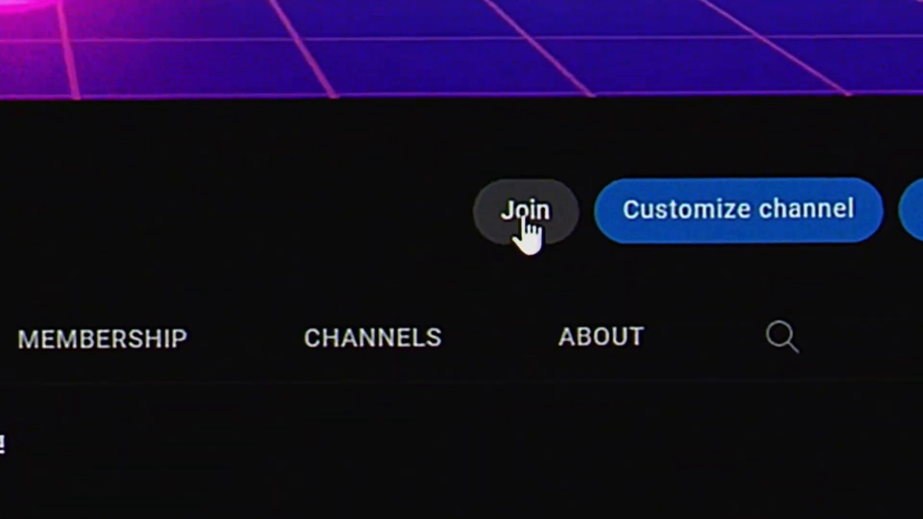
Open the membership options of the CAMBIT Creates channel on YouTube
click(526, 221)
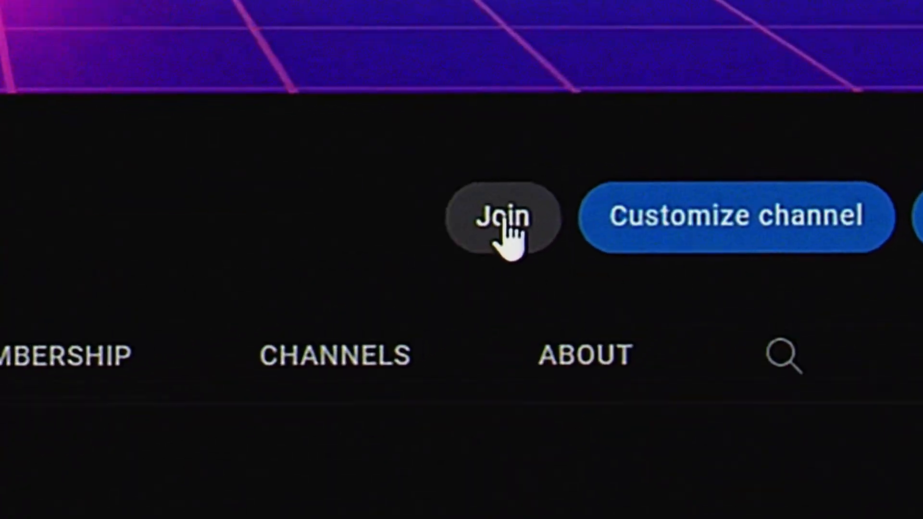
click(504, 222)
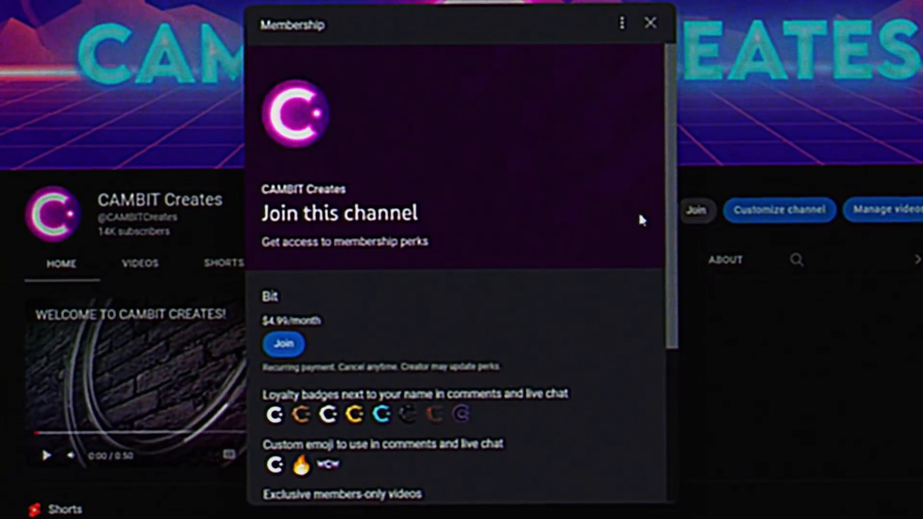